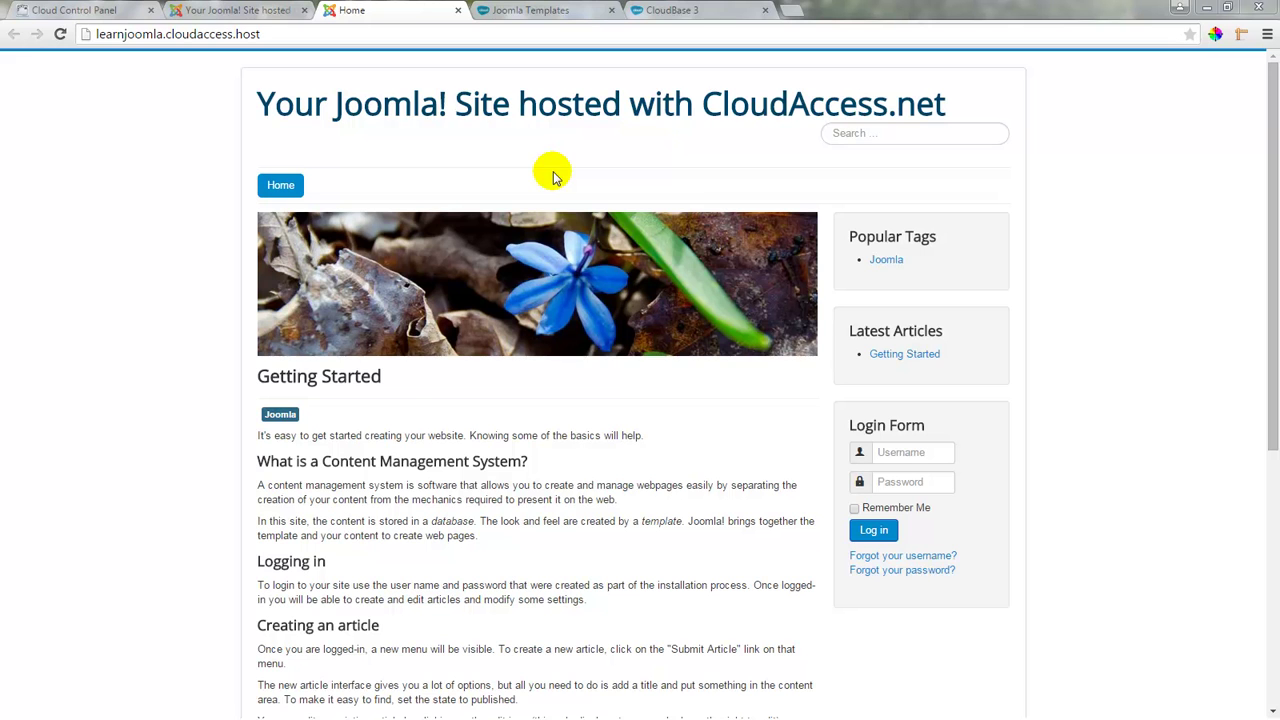
In the administrator, go to Extensions > Template Manager to list the Beez3, Hathor, isis and protostar styles
click(284, 18)
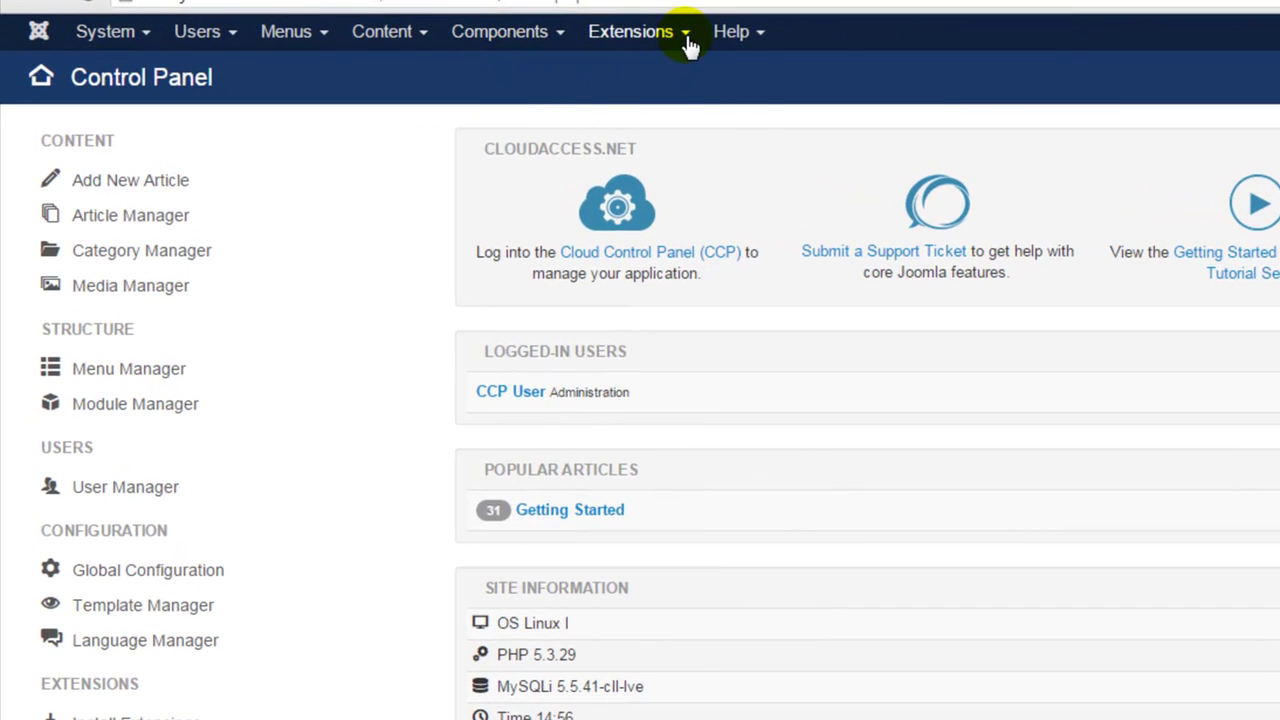
click(687, 38)
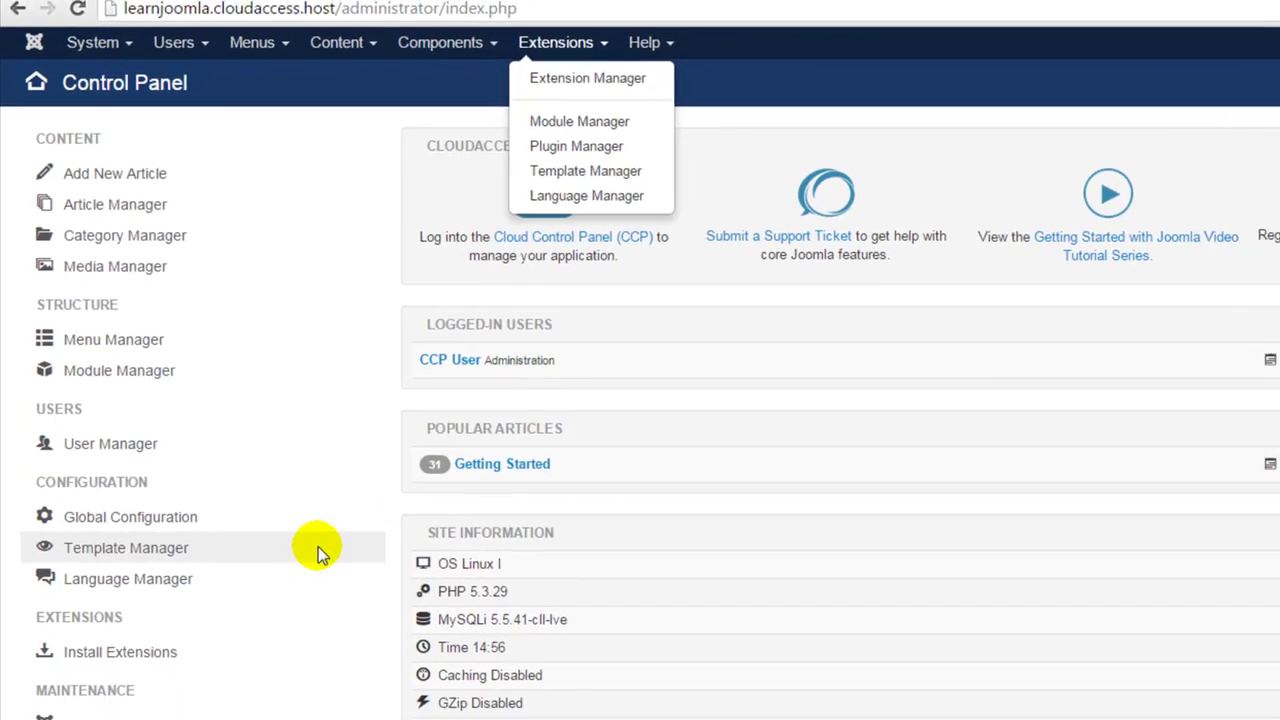
click(365, 613)
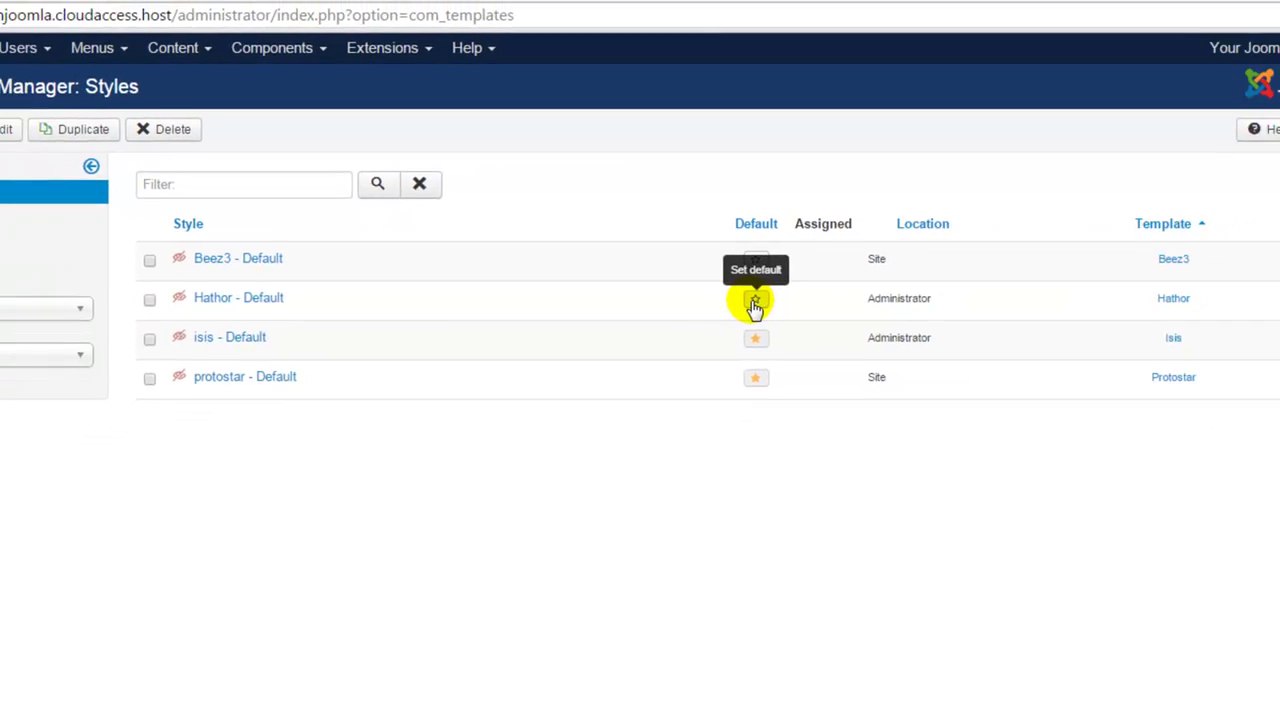
Make Hathor - Default the administrator default, then restore isis - Default as default
click(755, 302)
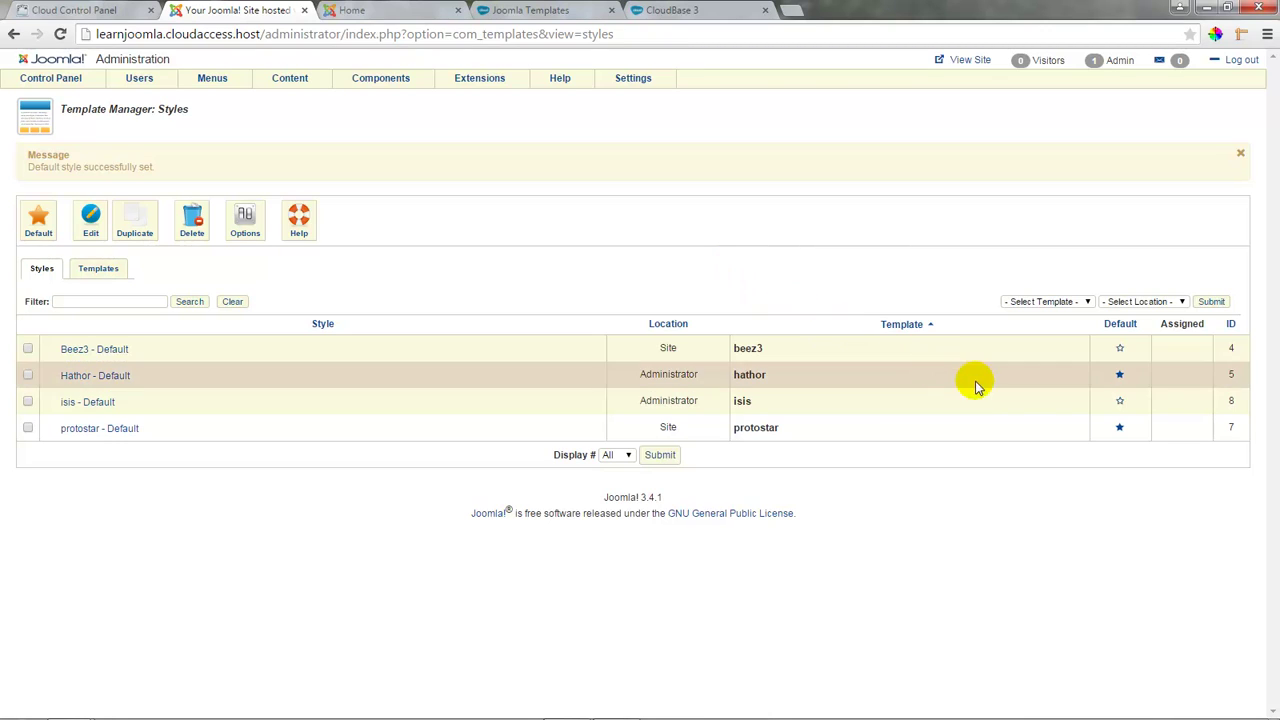
click(1119, 404)
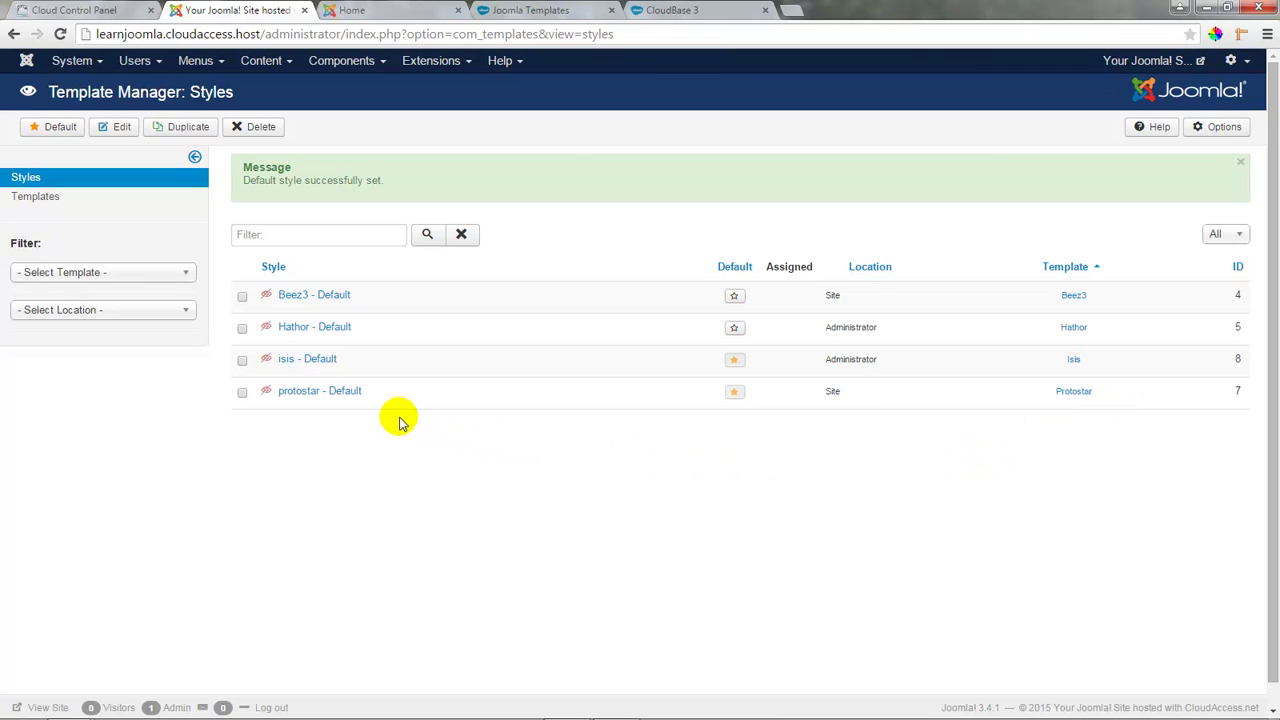
Save protostar - Default with Advanced background colour #947171, then view the site's home page
click(335, 391)
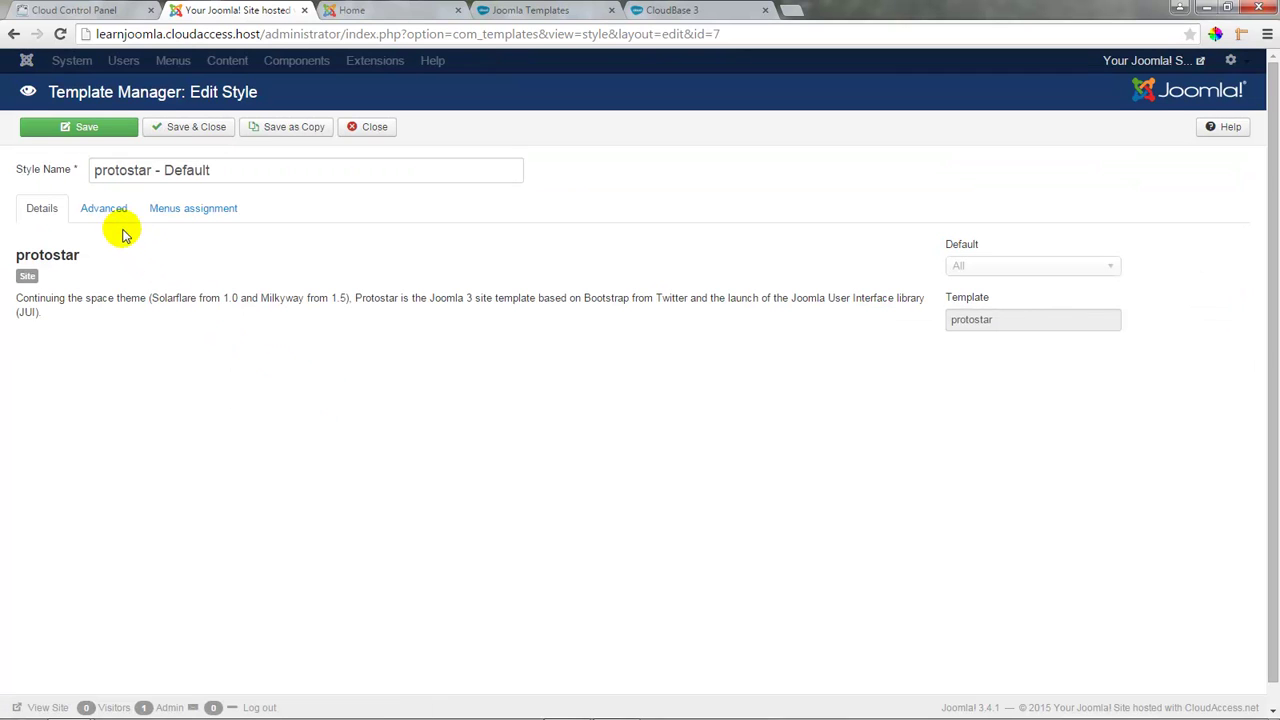
click(120, 220)
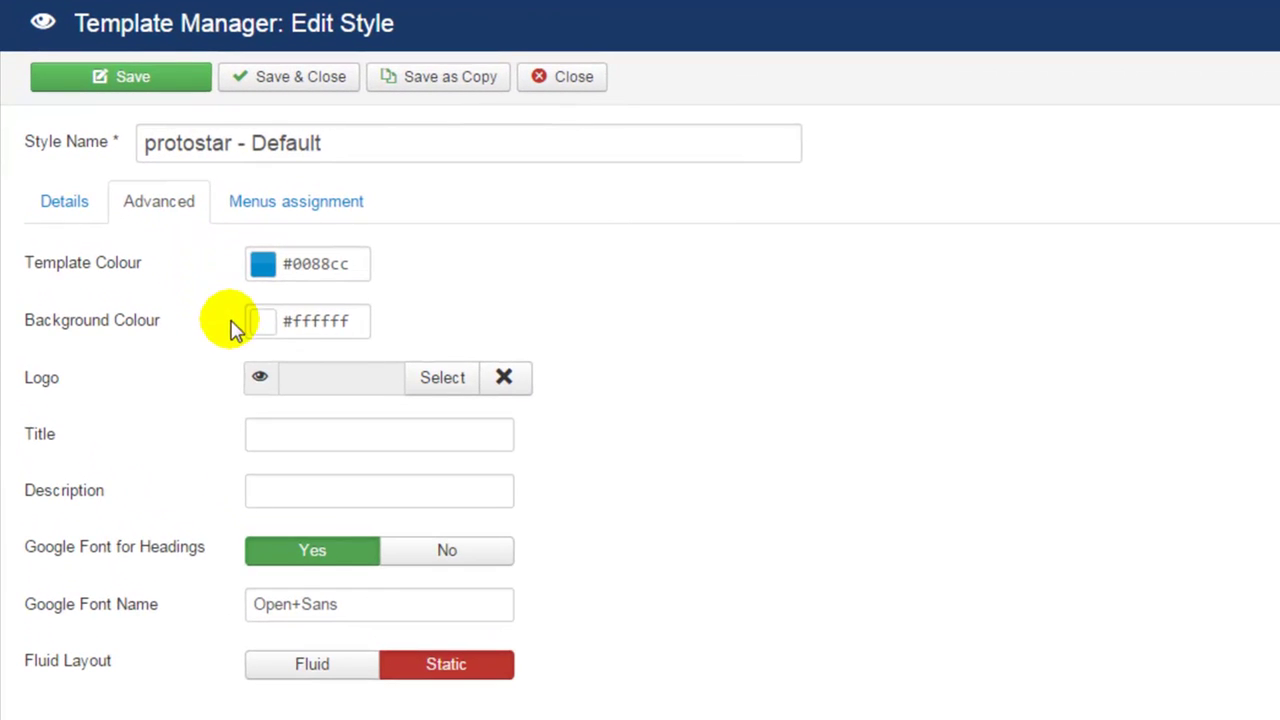
click(318, 330)
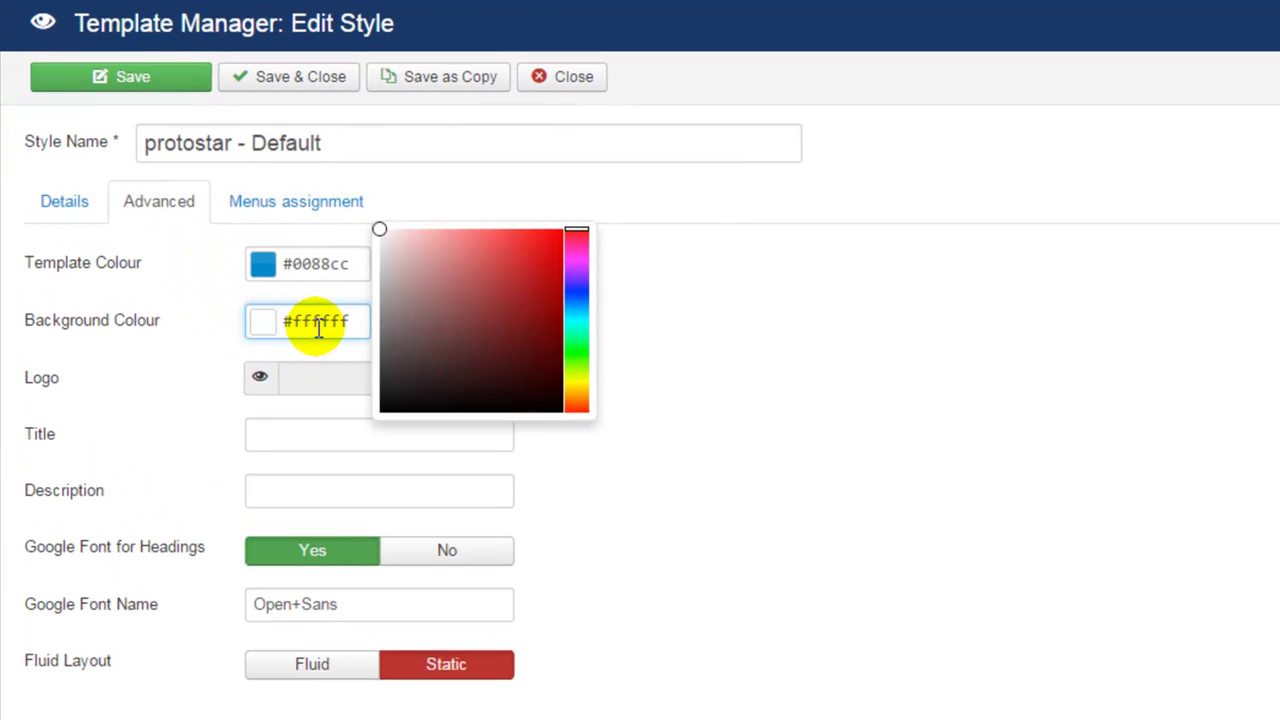
click(391, 328)
drag(394, 329, 423, 305)
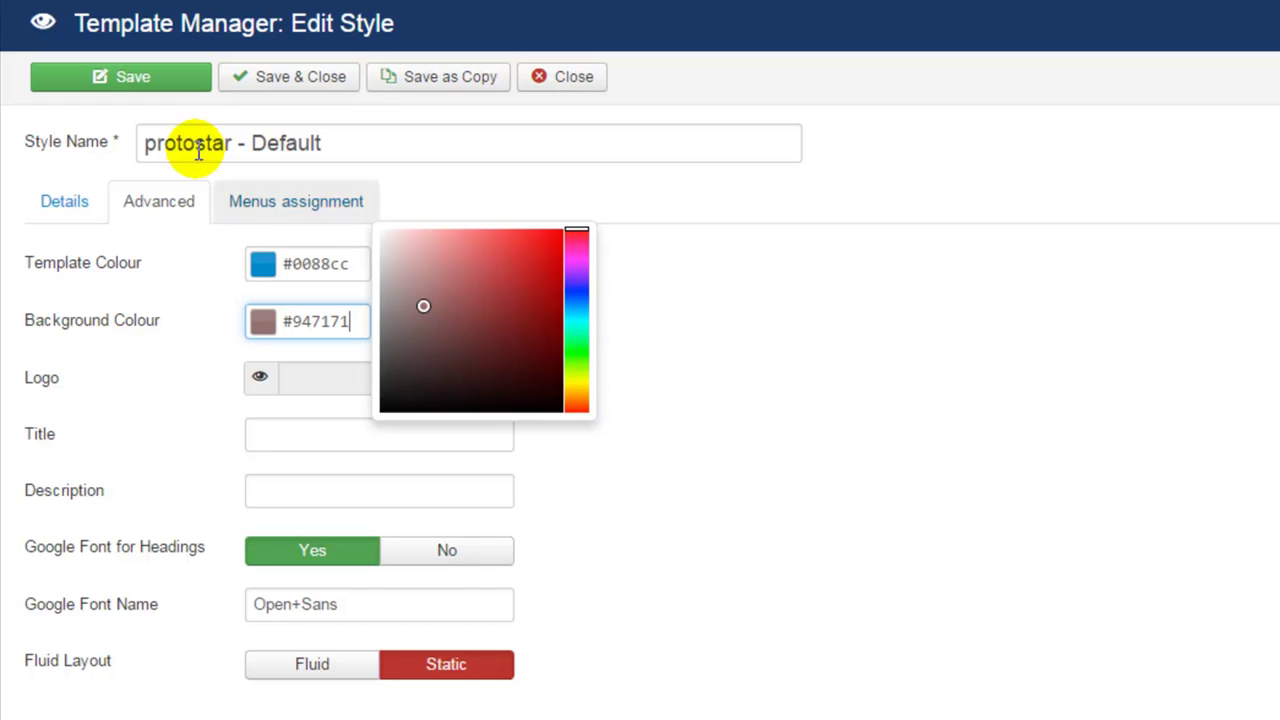
click(160, 88)
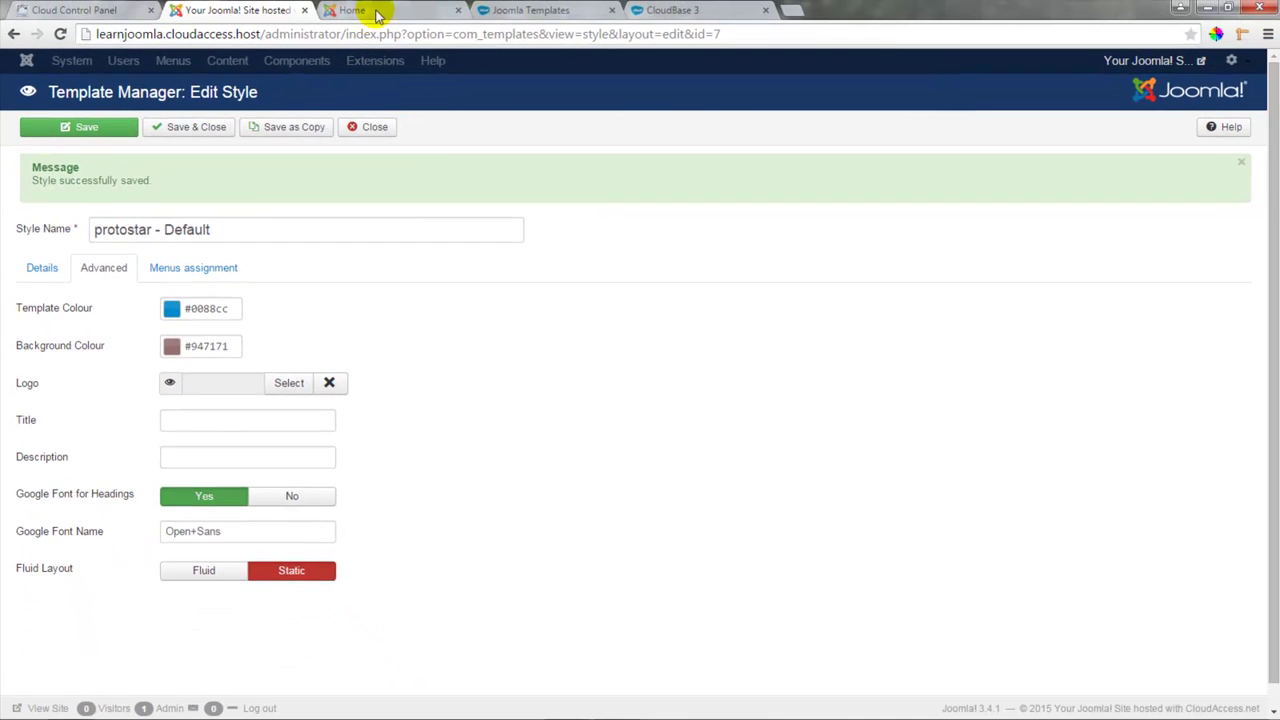
click(378, 12)
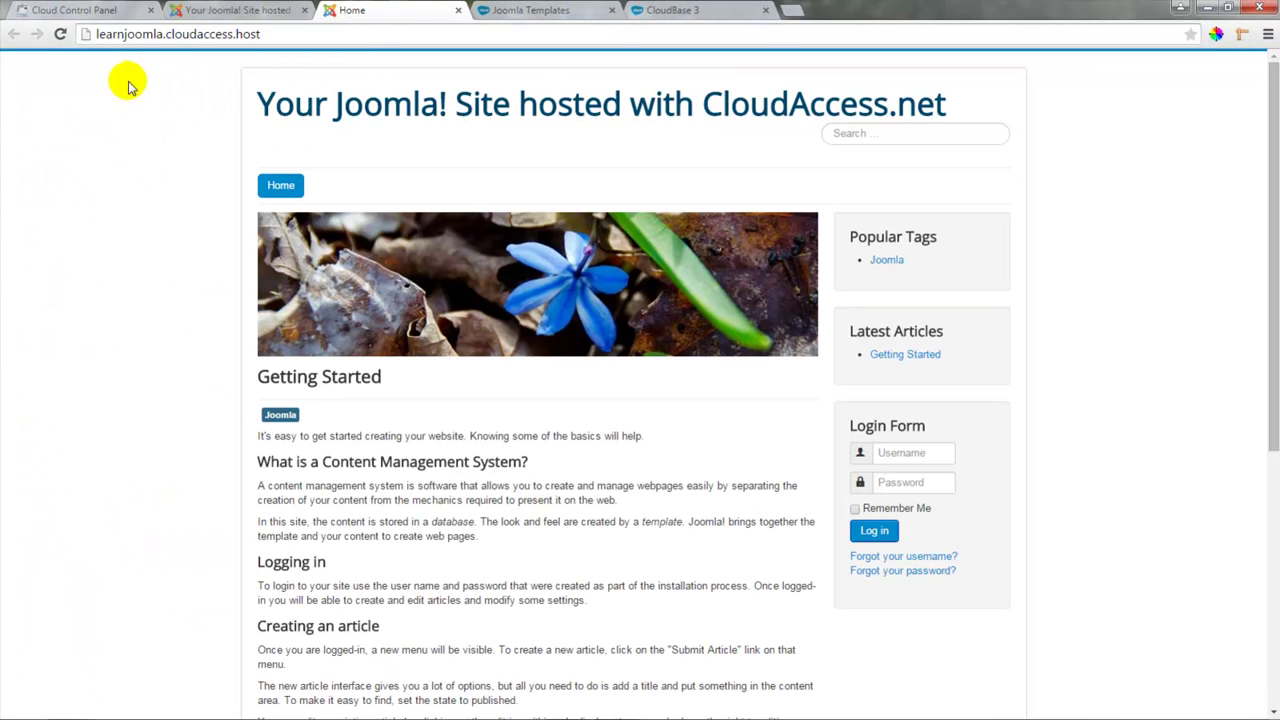
Reload the site to see the brown background, Save & Close protostar, and view the template providers page
click(60, 38)
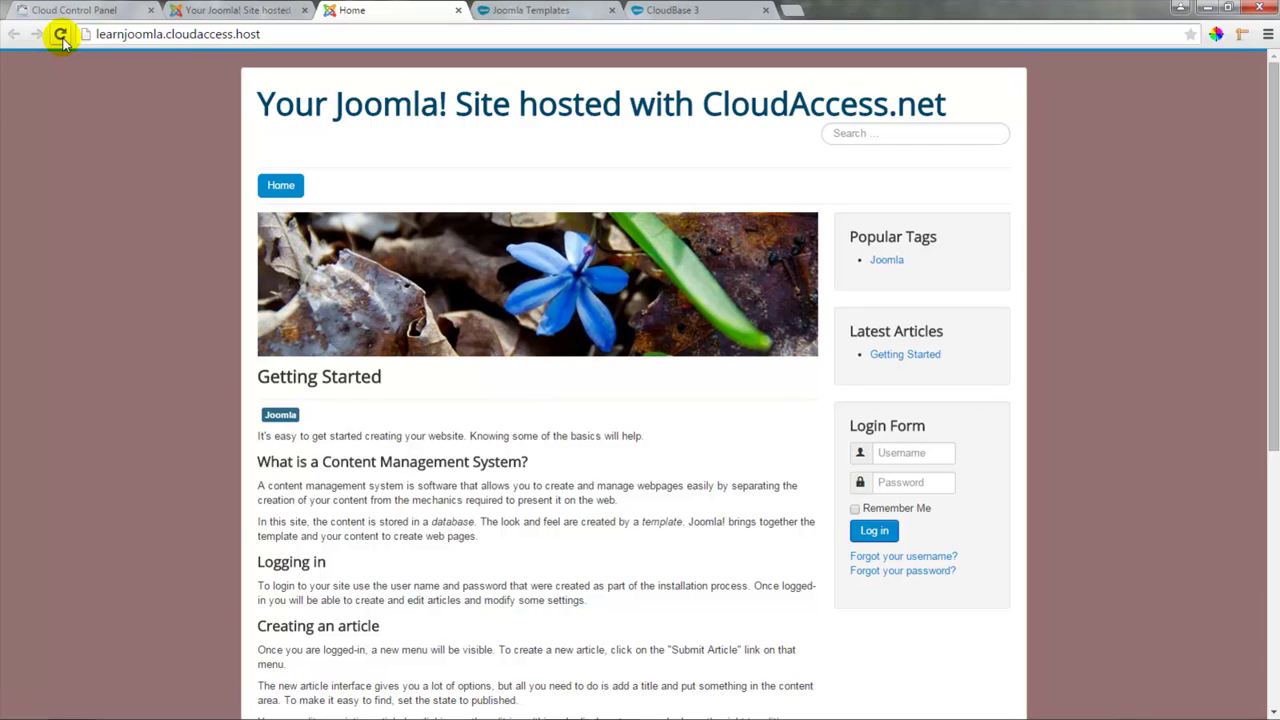
click(256, 13)
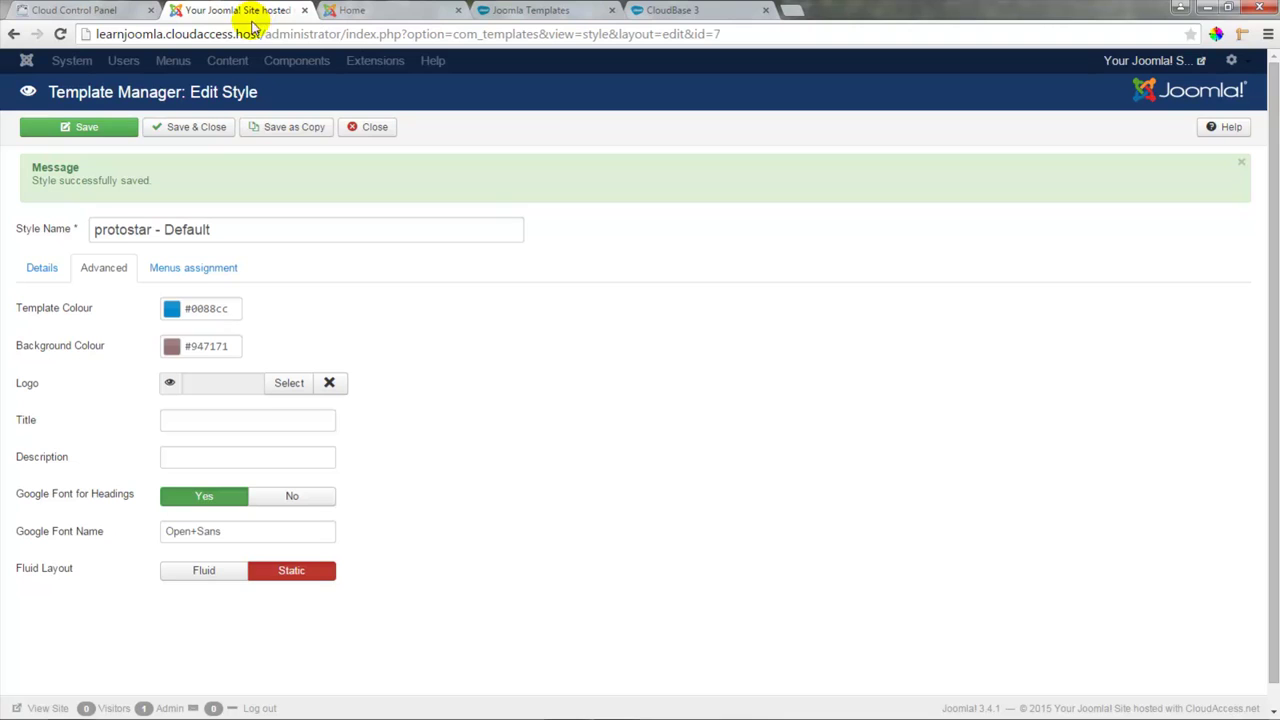
click(199, 131)
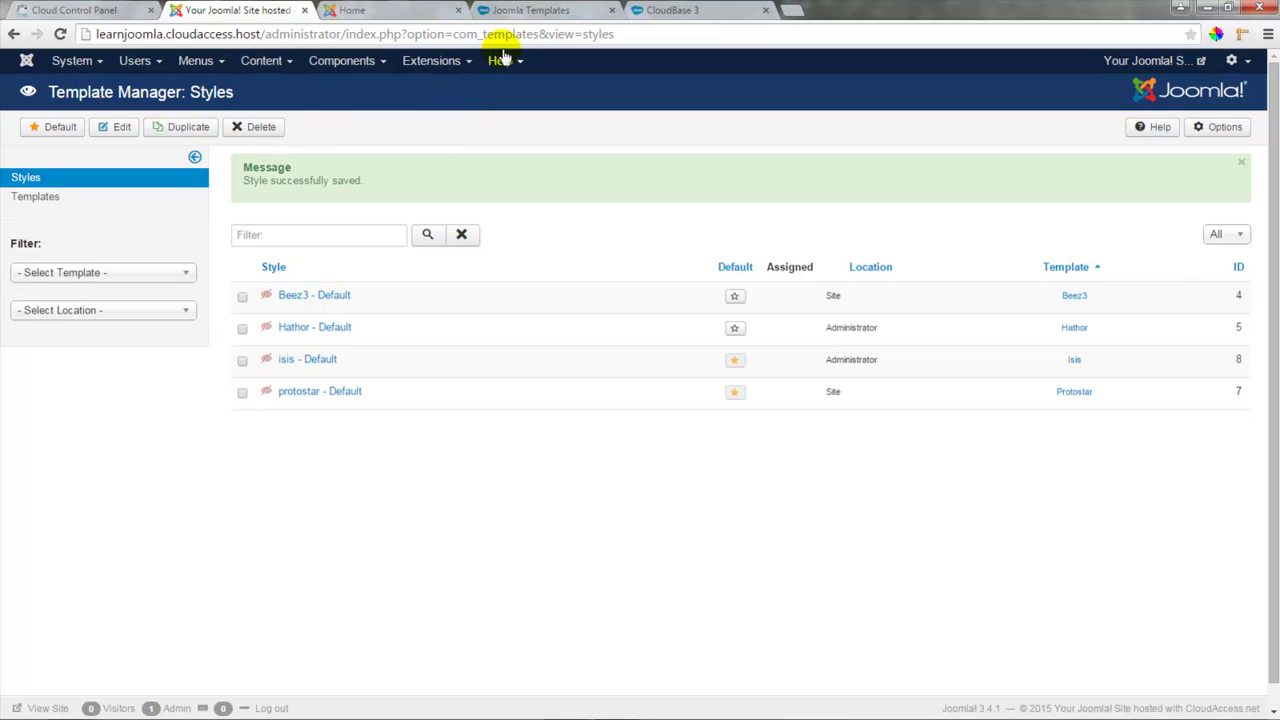
click(529, 12)
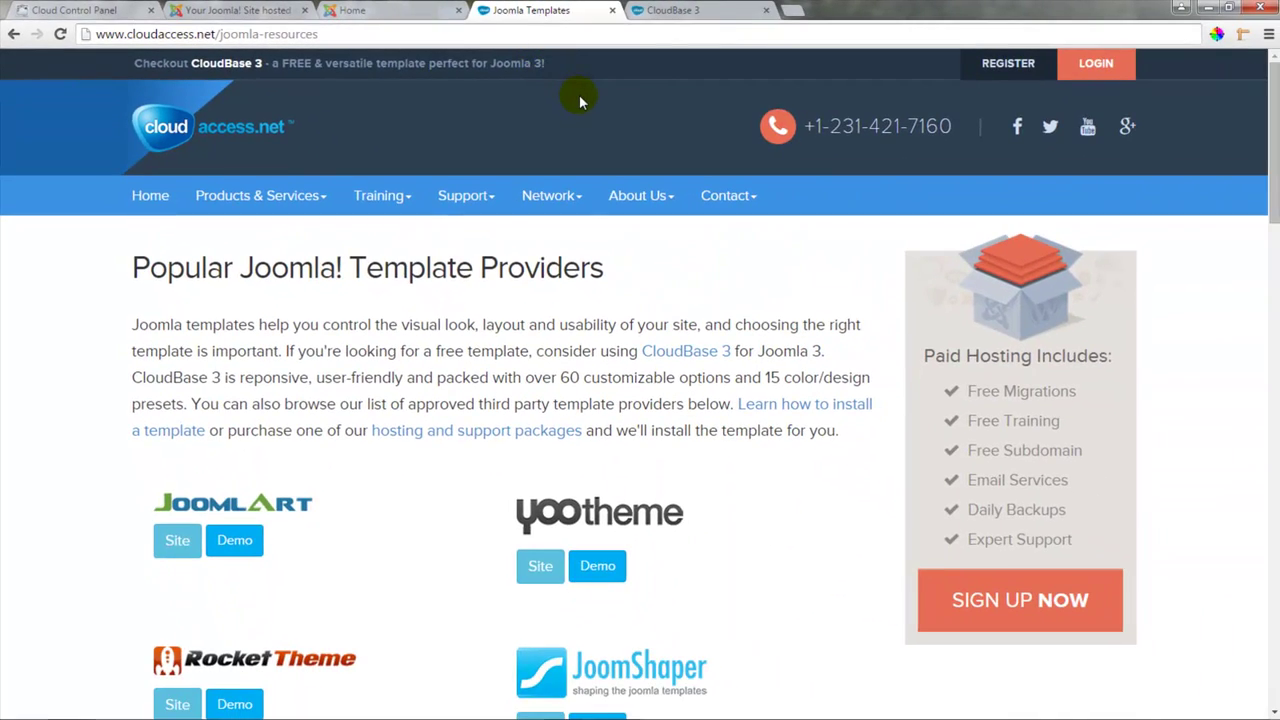
Autoscroll the Joomla template providers page, then go to the CloudBase 3 template page
middle_click(579, 97)
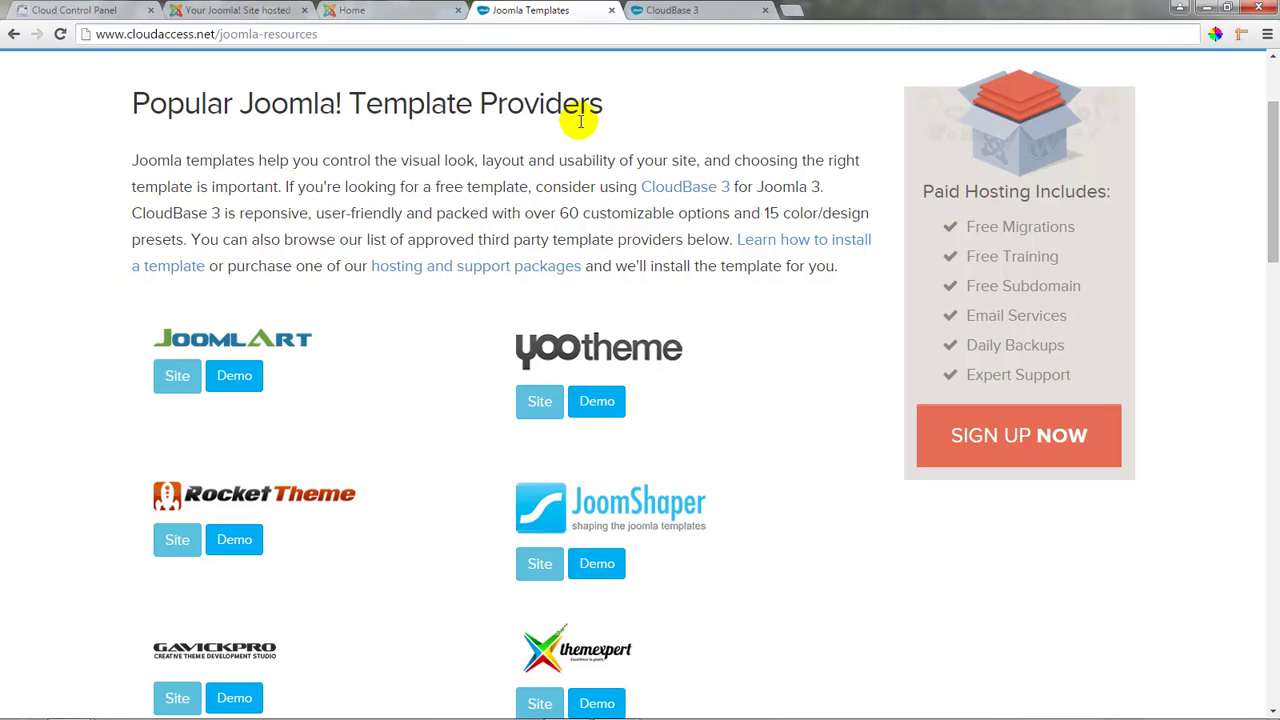
click(710, 14)
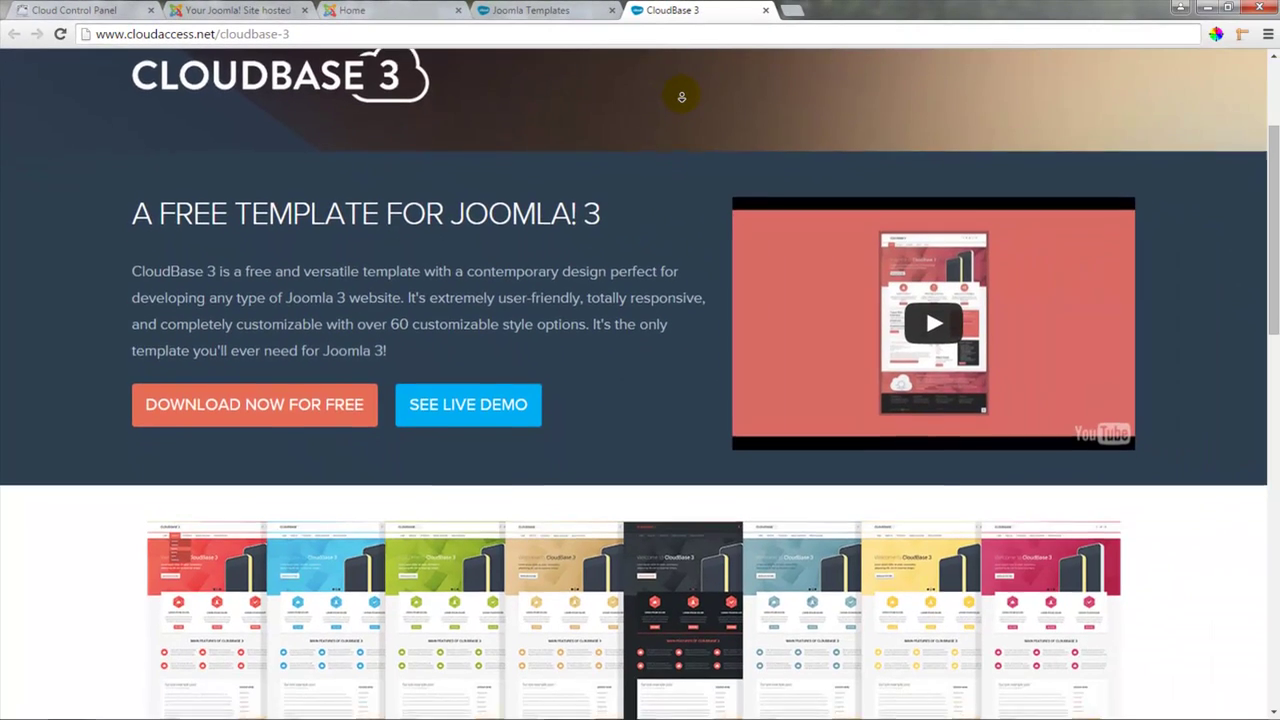
Scroll down through the CloudBase 3 feature overview, then back up toward SEE LIVE DEMO
scroll(997, 142, down, 2)
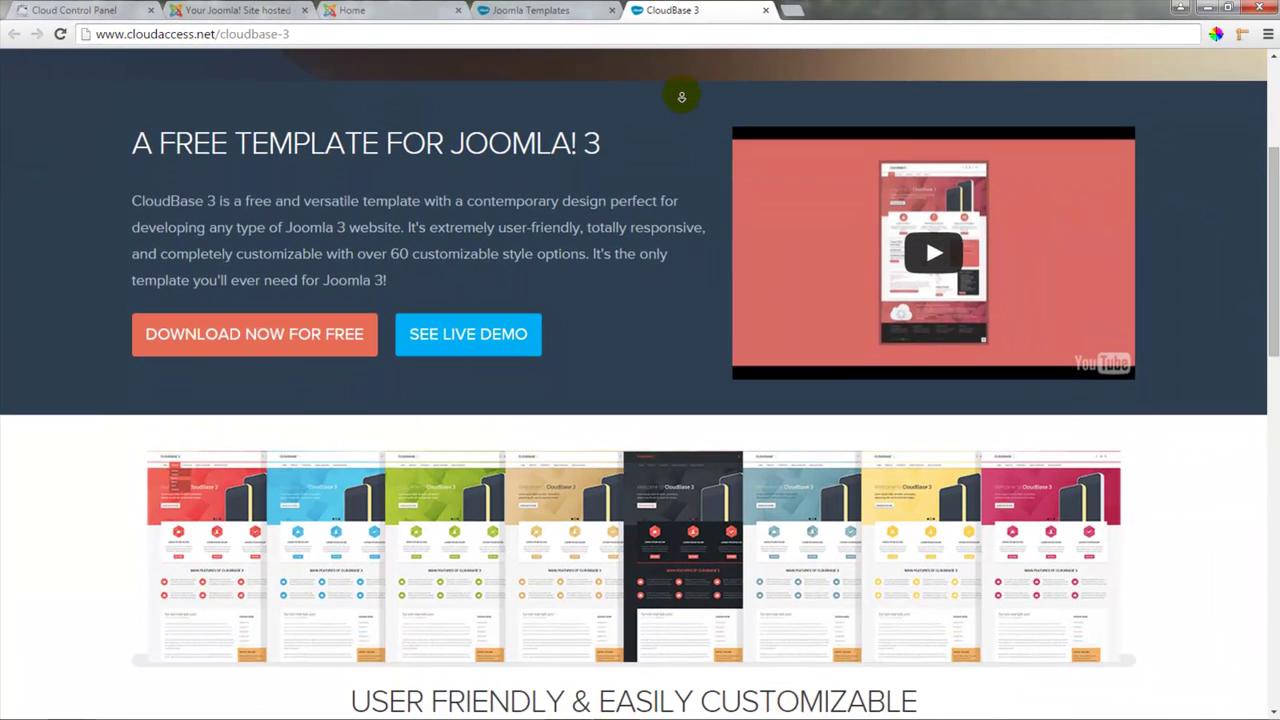
scroll(681, 97, down, 2)
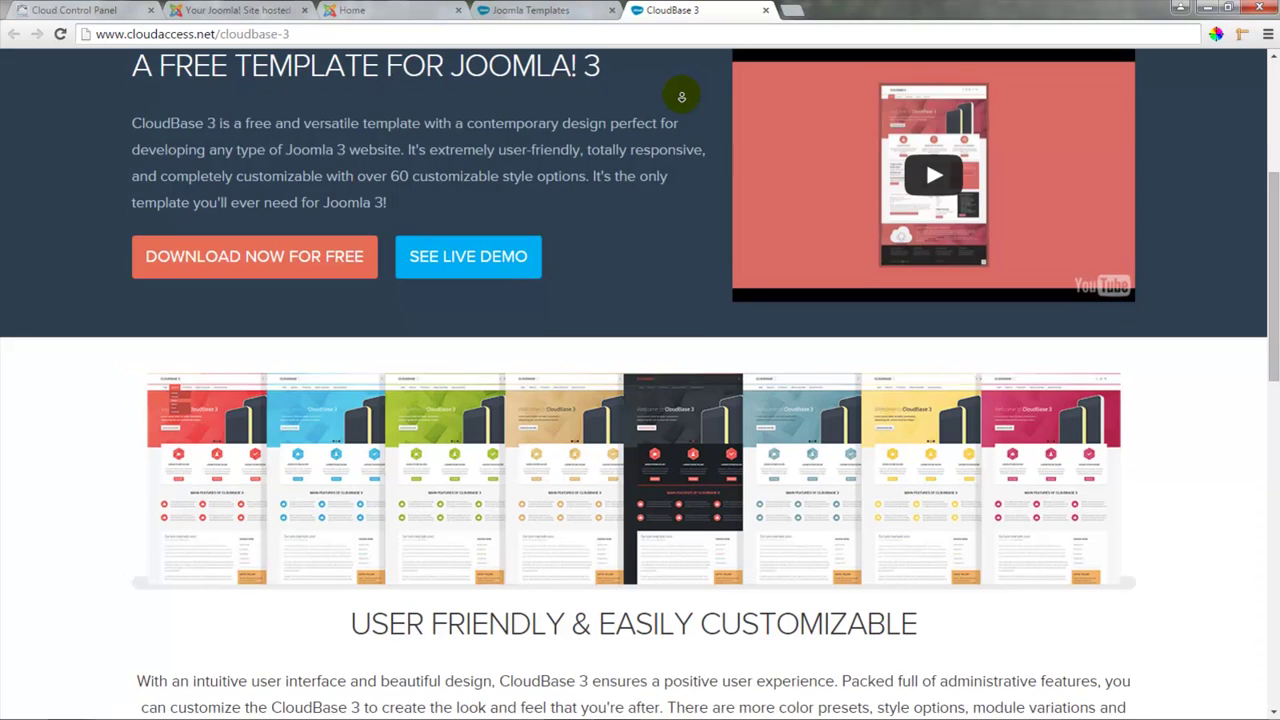
scroll(681, 97, down, 2)
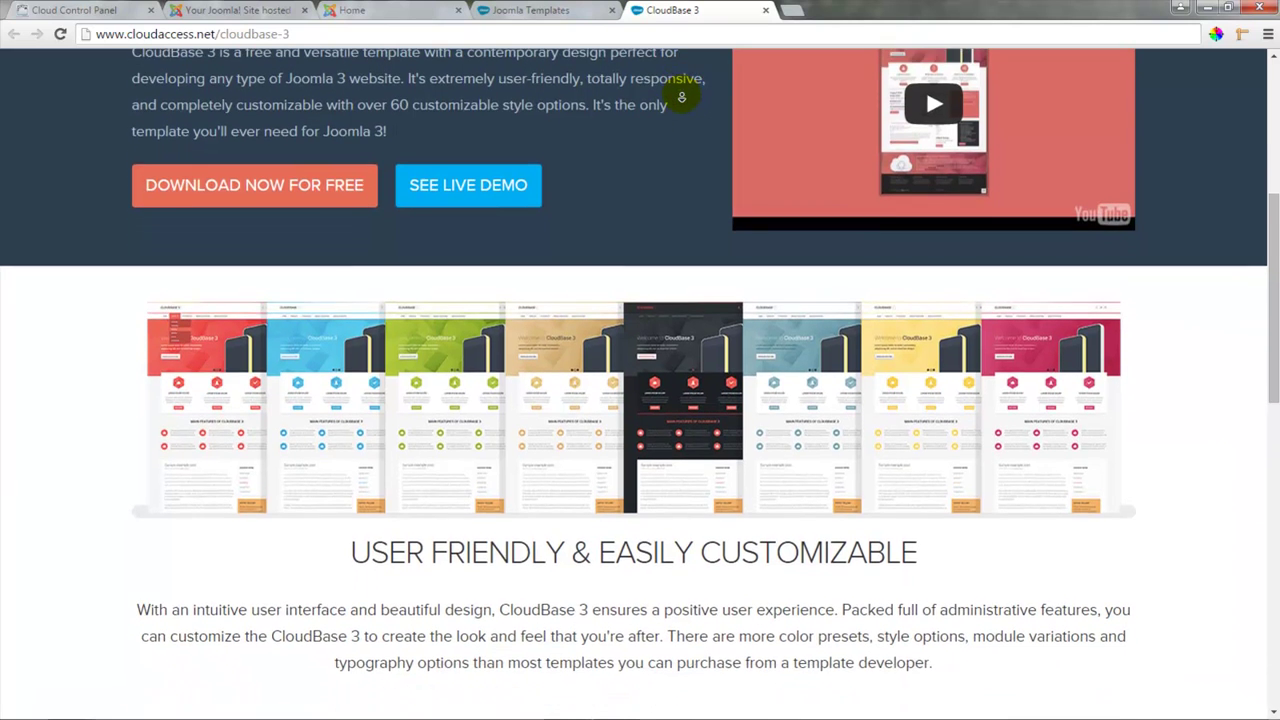
scroll(681, 97, down, 2)
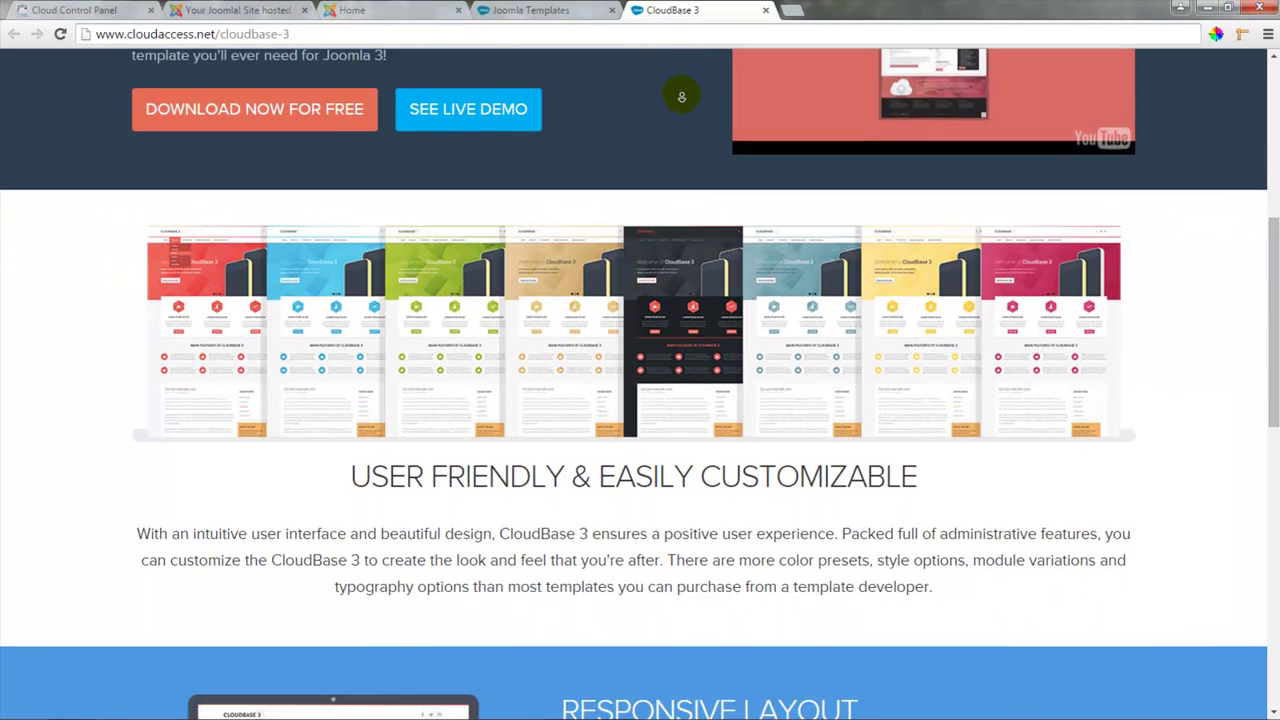
scroll(681, 97, down, 2)
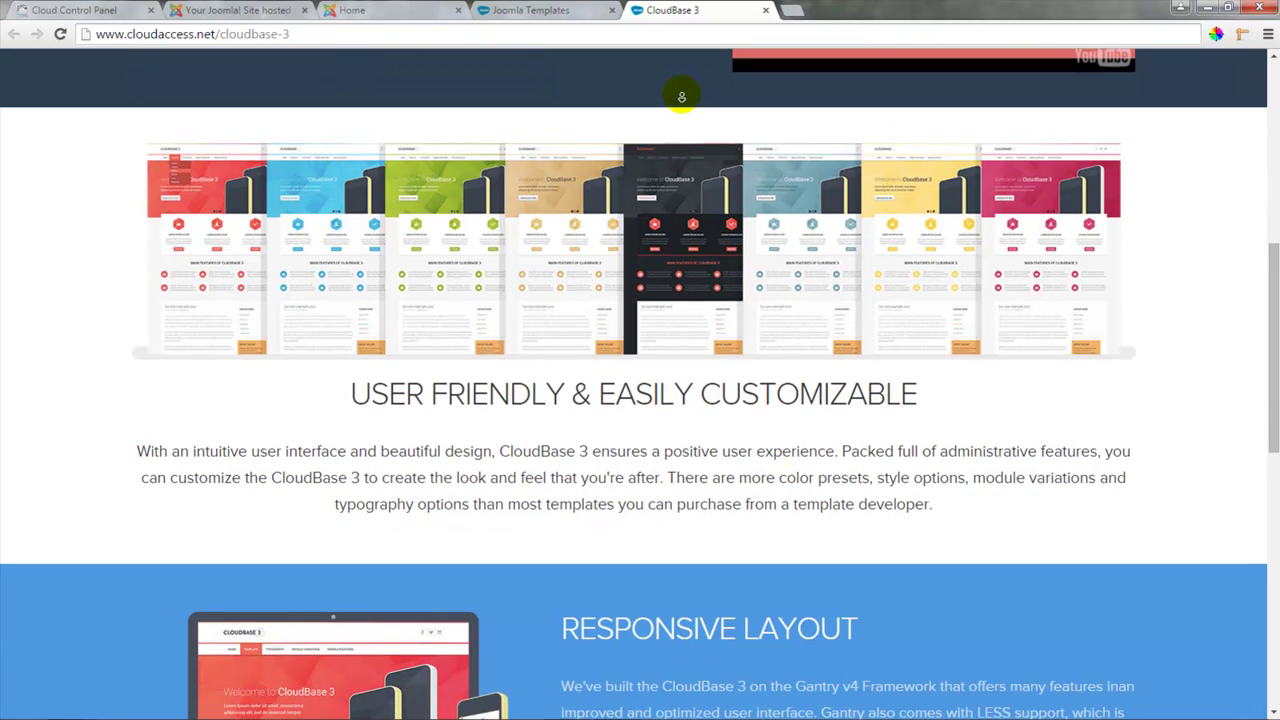
scroll(681, 97, down, 2)
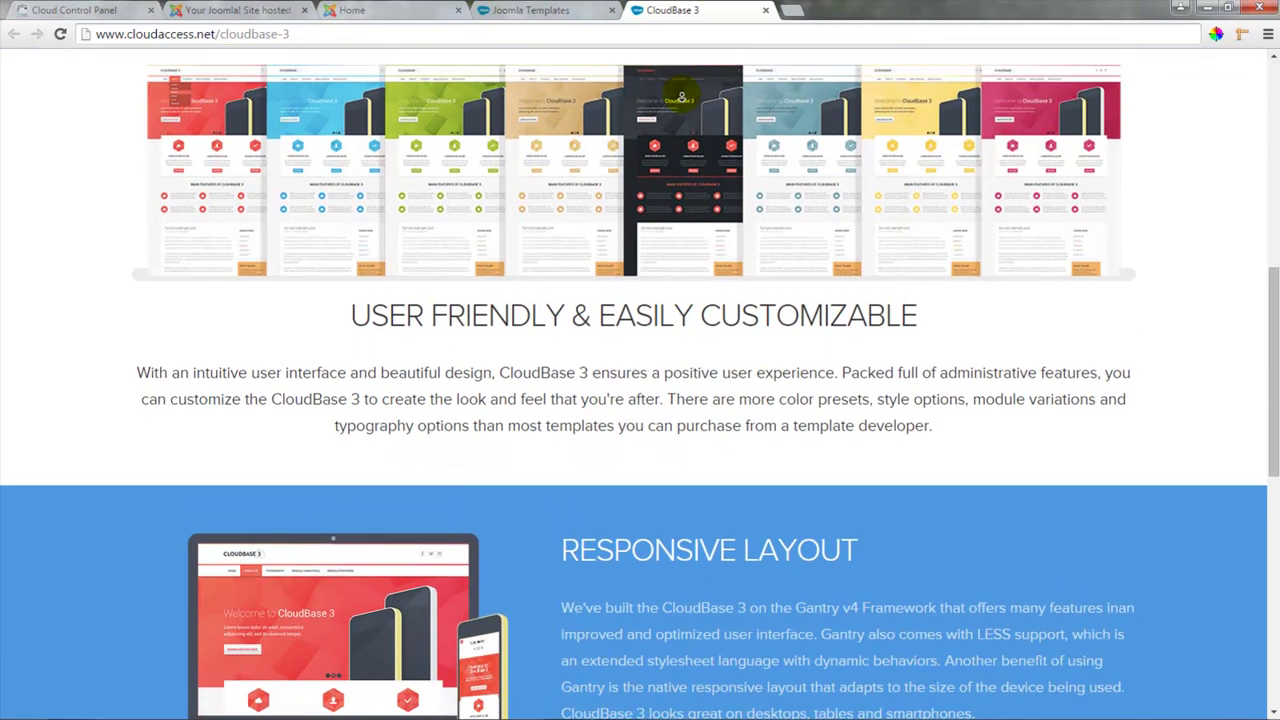
scroll(681, 97, down, 2)
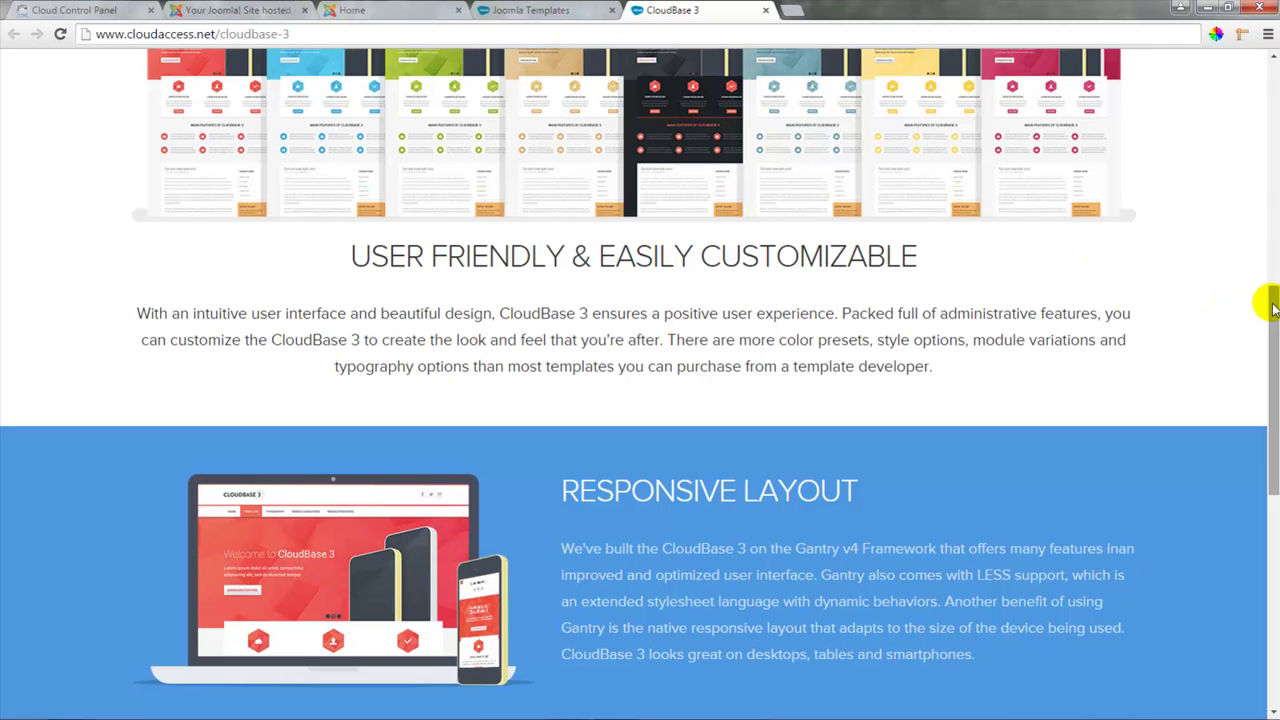
scroll(1274, 297, up, 1)
scroll(1274, 297, up, 4)
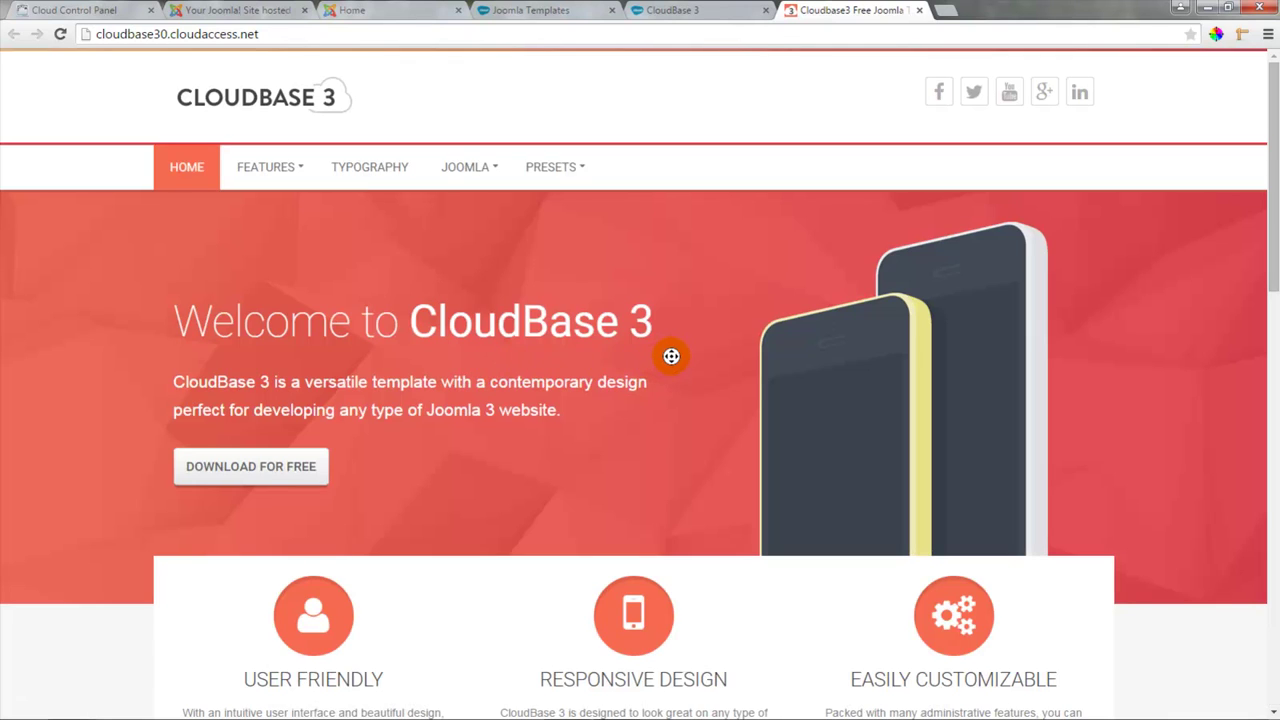
Scroll the CloudBase 3 demo home page, then bring up the FEATURES menu in its nav bar
scroll(673, 362, down, 2)
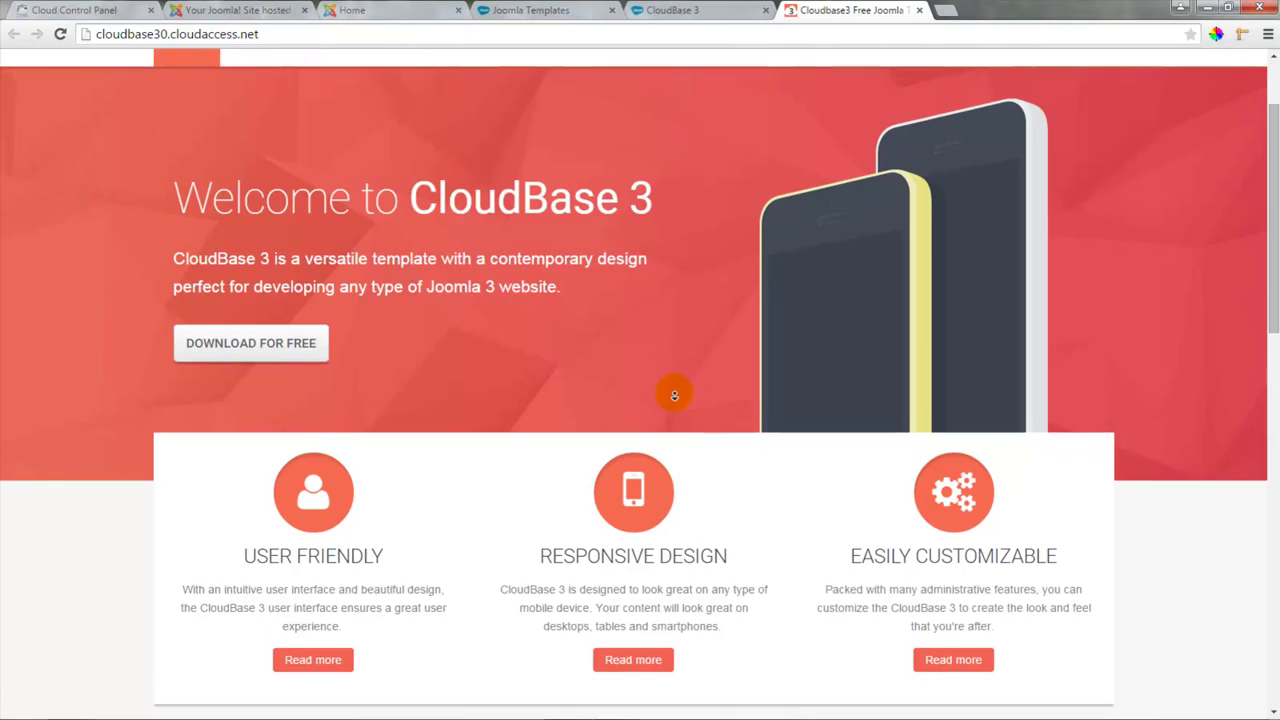
scroll(674, 395, down, 4)
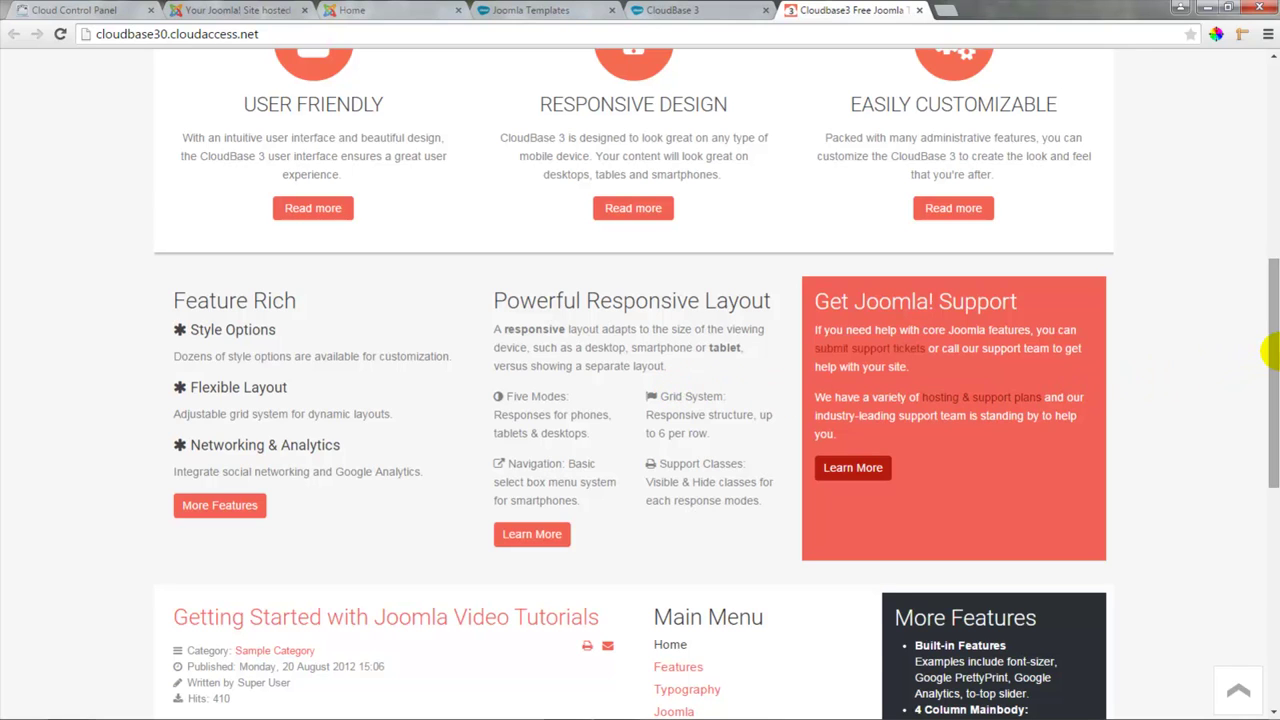
scroll(1270, 350, up, 5)
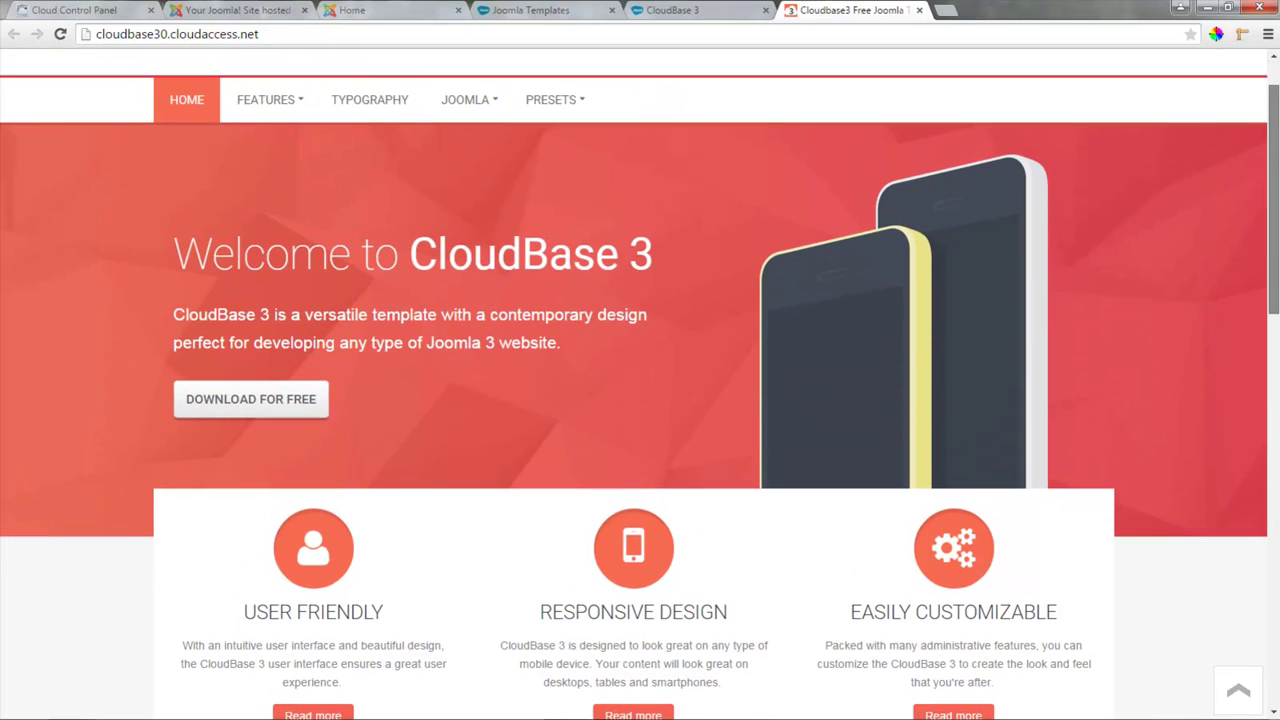
click(1088, 183)
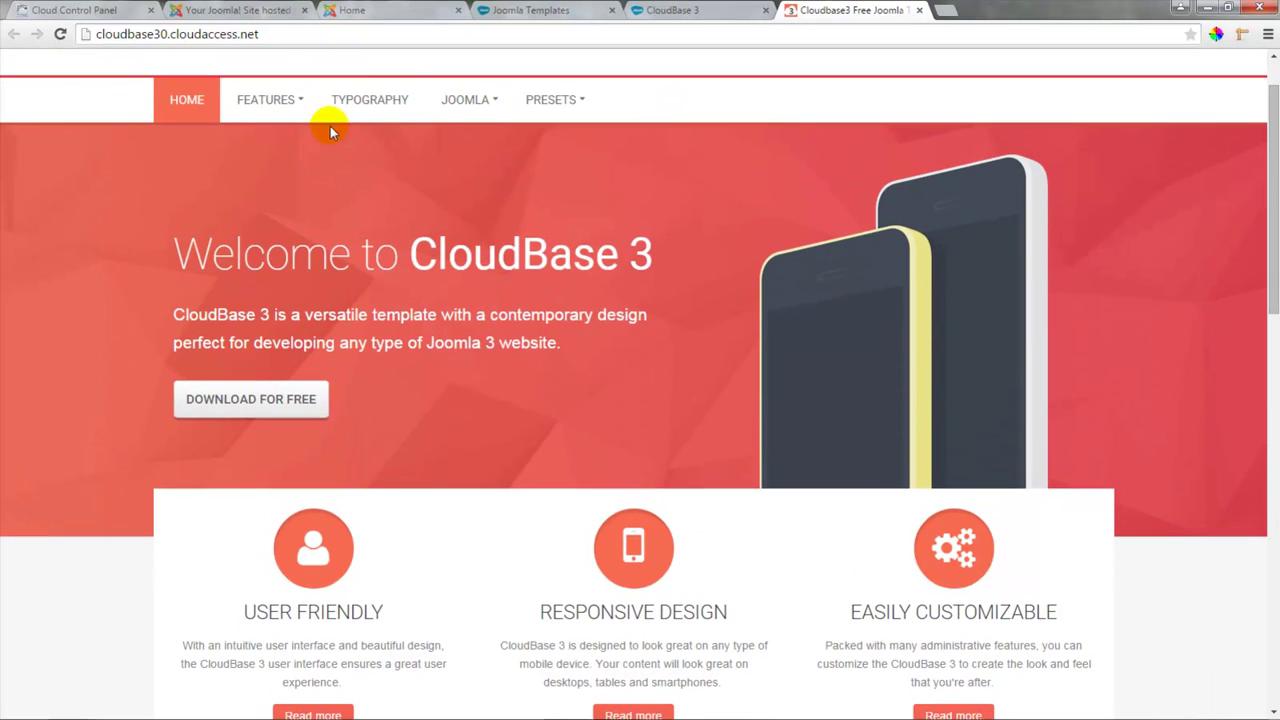
click(265, 100)
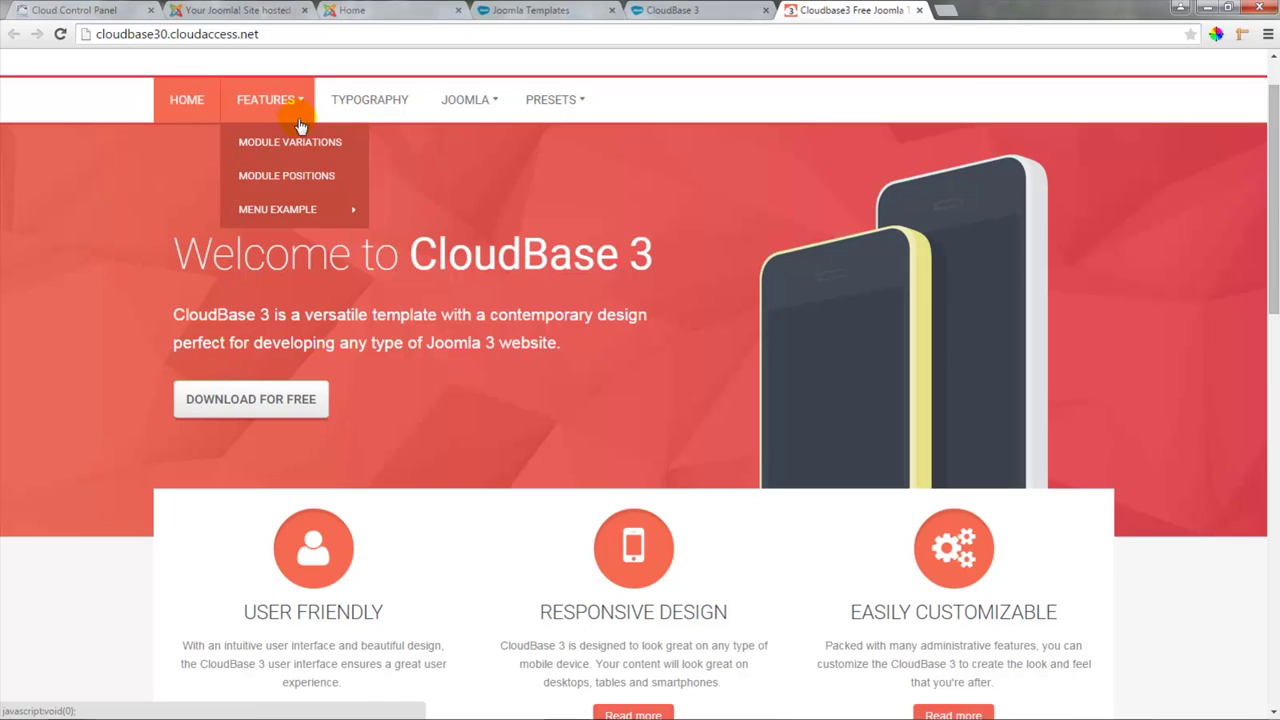
View Module Positions, switch the demo to the Blue preset, then return to the CloudBase 3 page
click(302, 183)
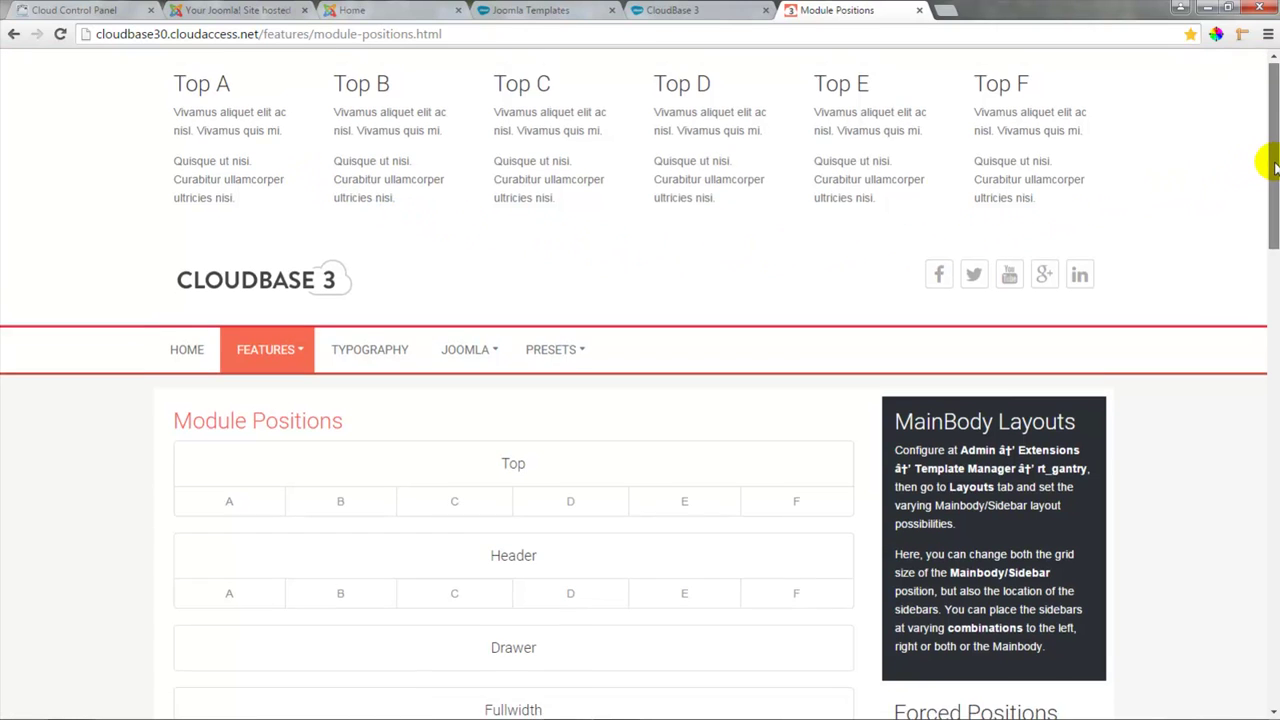
drag(1273, 157, 1249, 140)
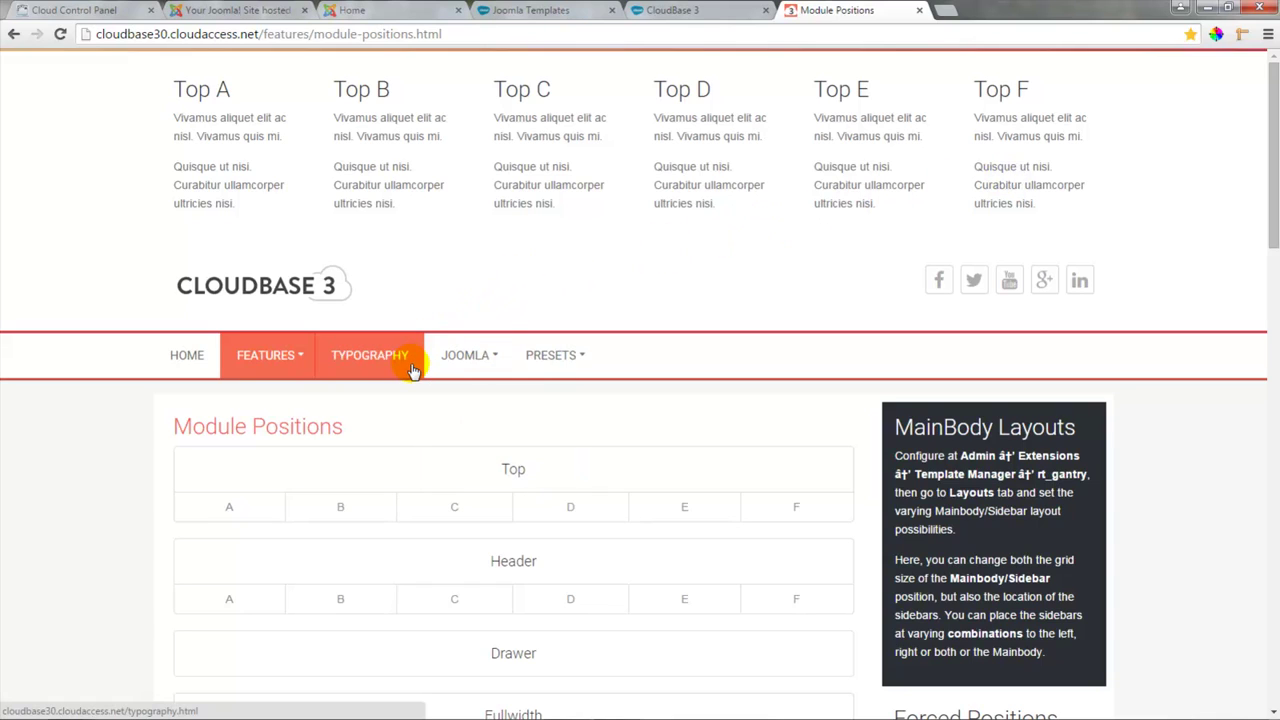
mouse_move(452, 370)
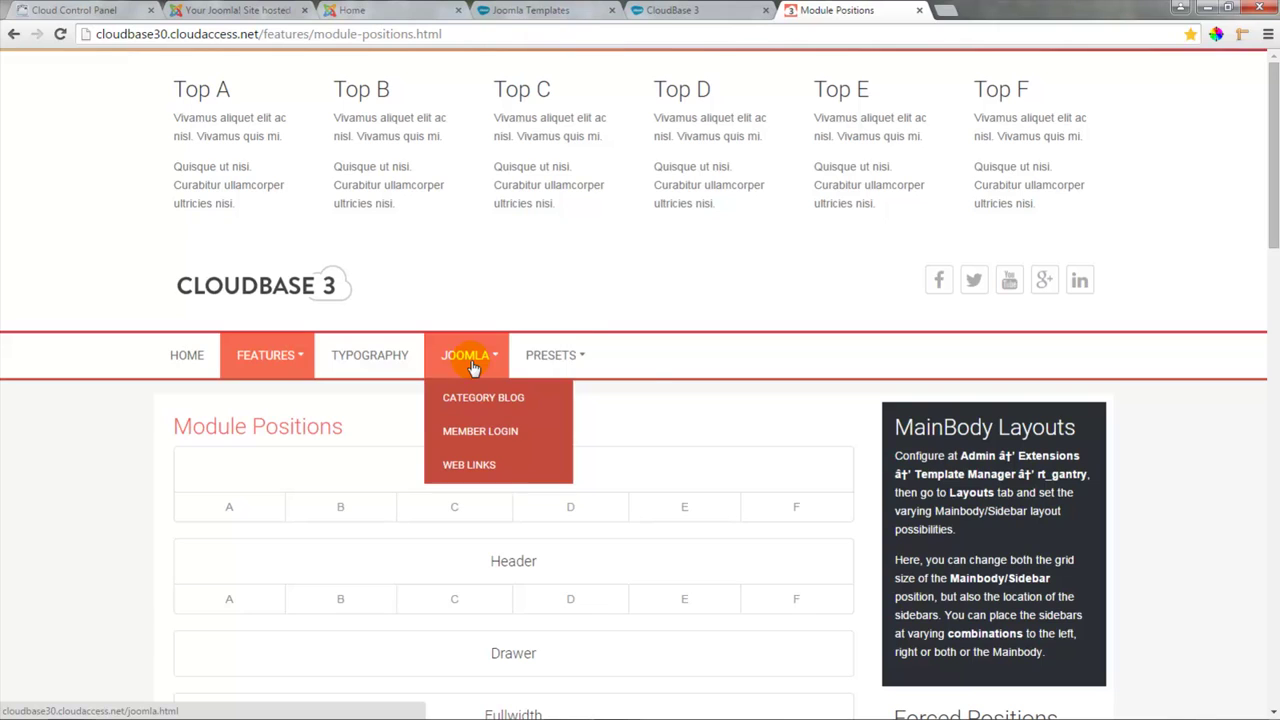
mouse_move(551, 366)
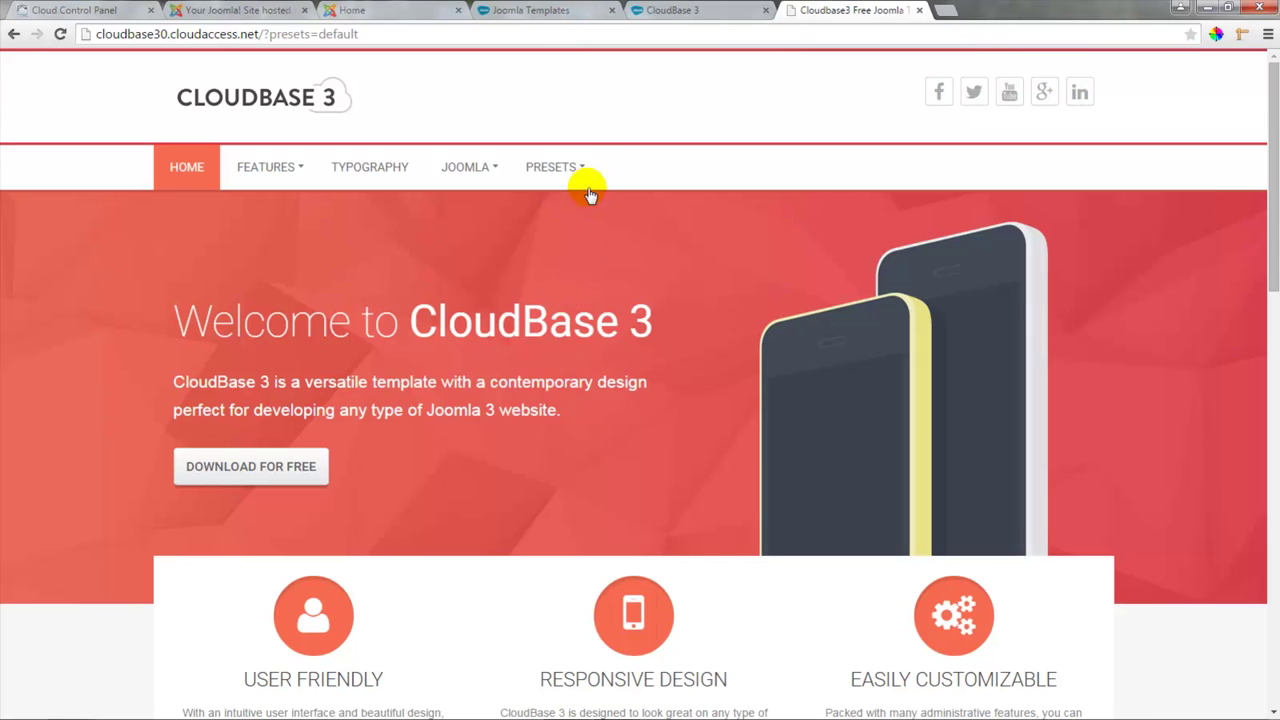
mouse_move(587, 183)
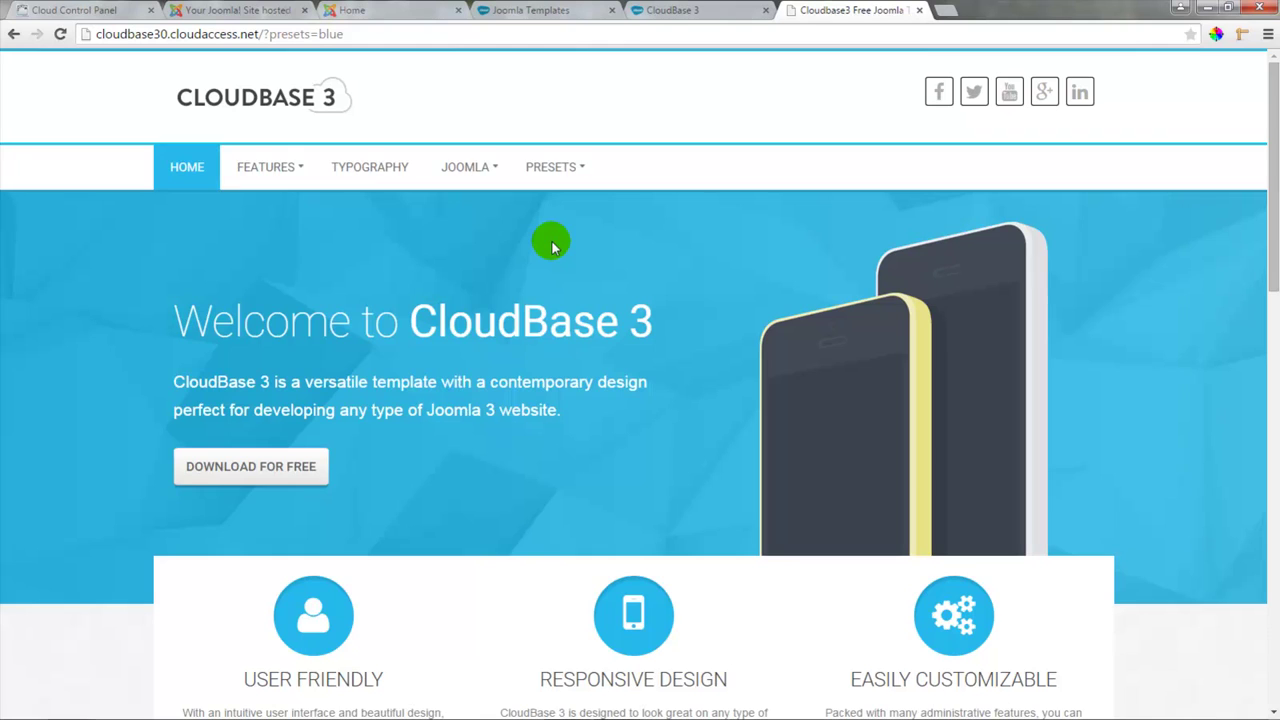
click(667, 12)
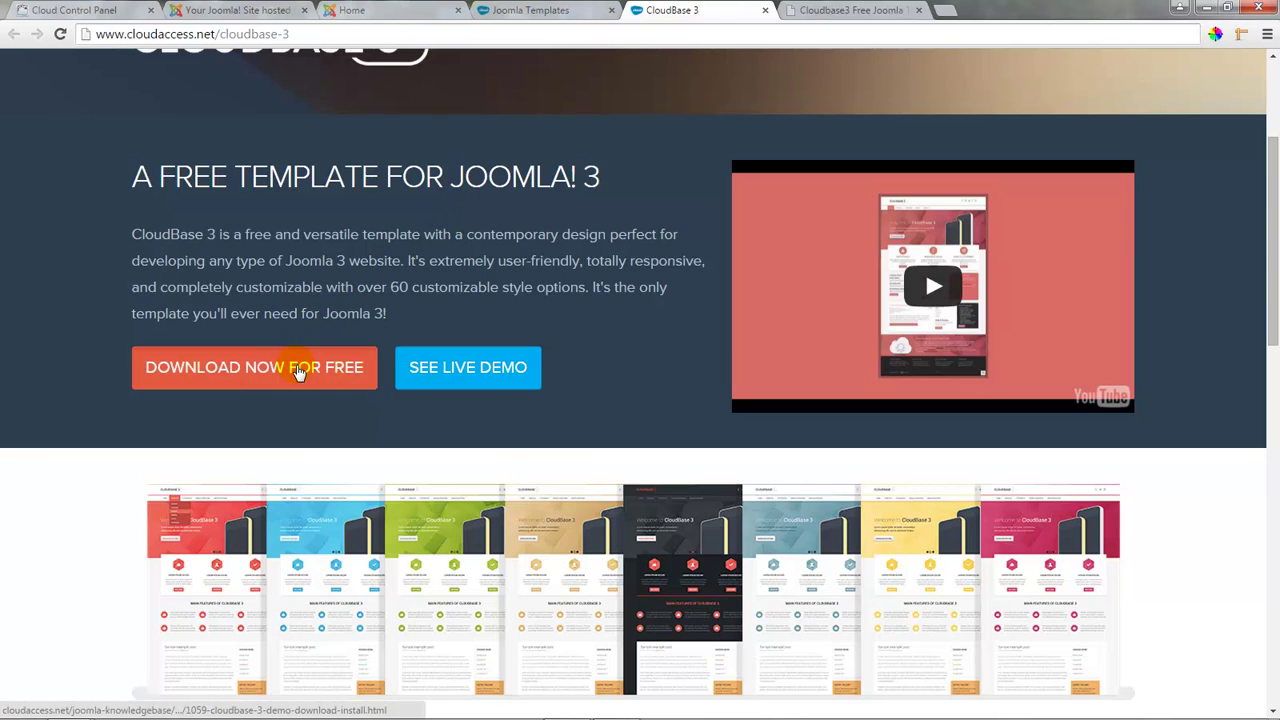
Use Download Now for Free and Download Files to save cloudbase3_v1.0.1.zip into Downloads
click(298, 368)
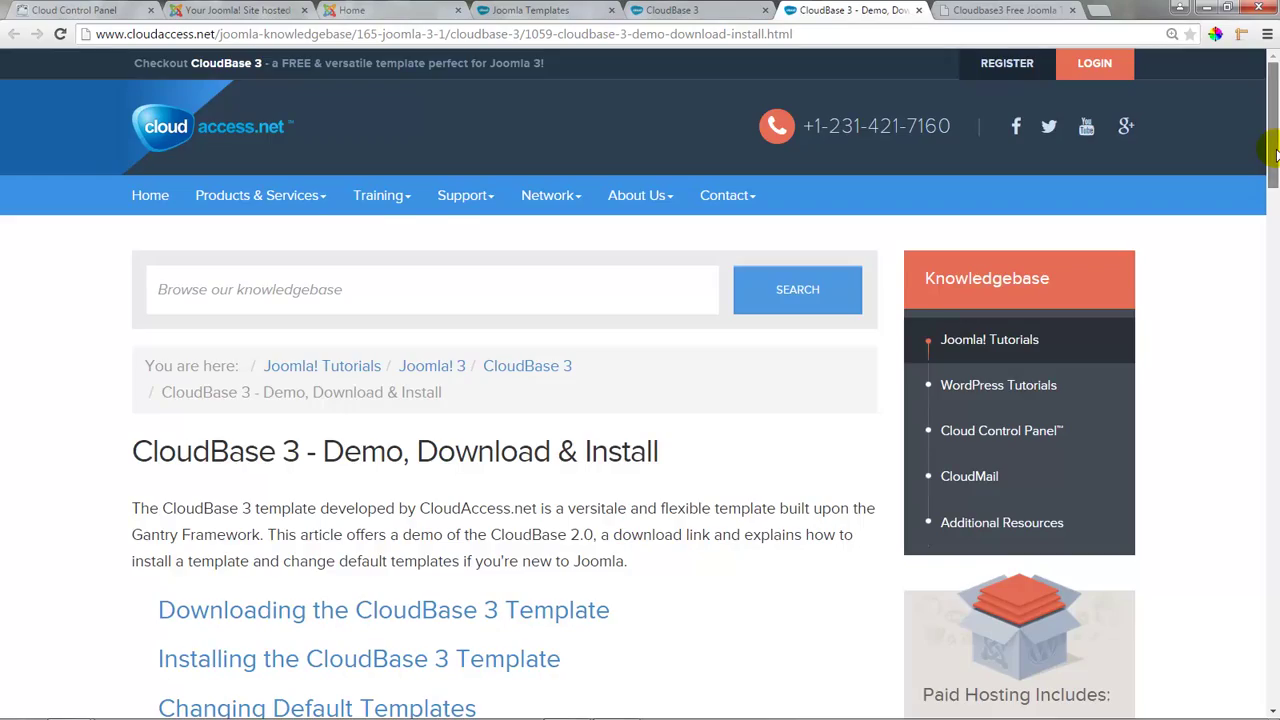
drag(1270, 158, 1272, 222)
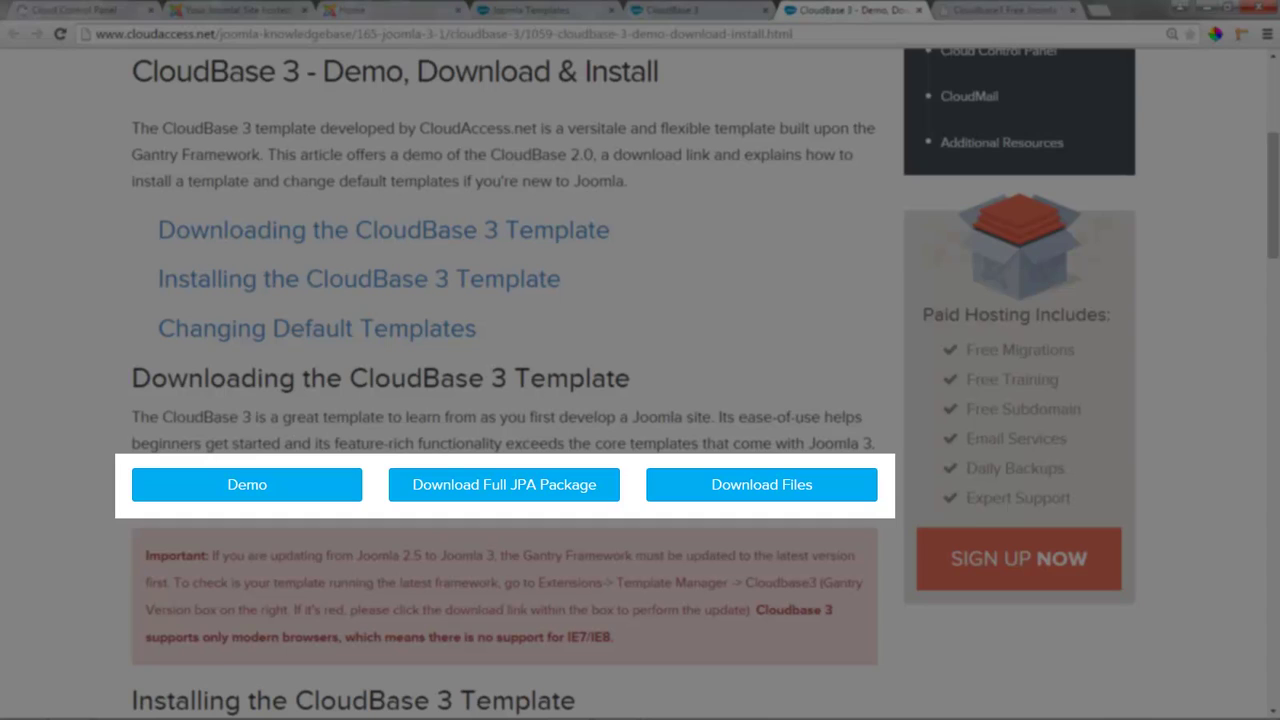
click(751, 488)
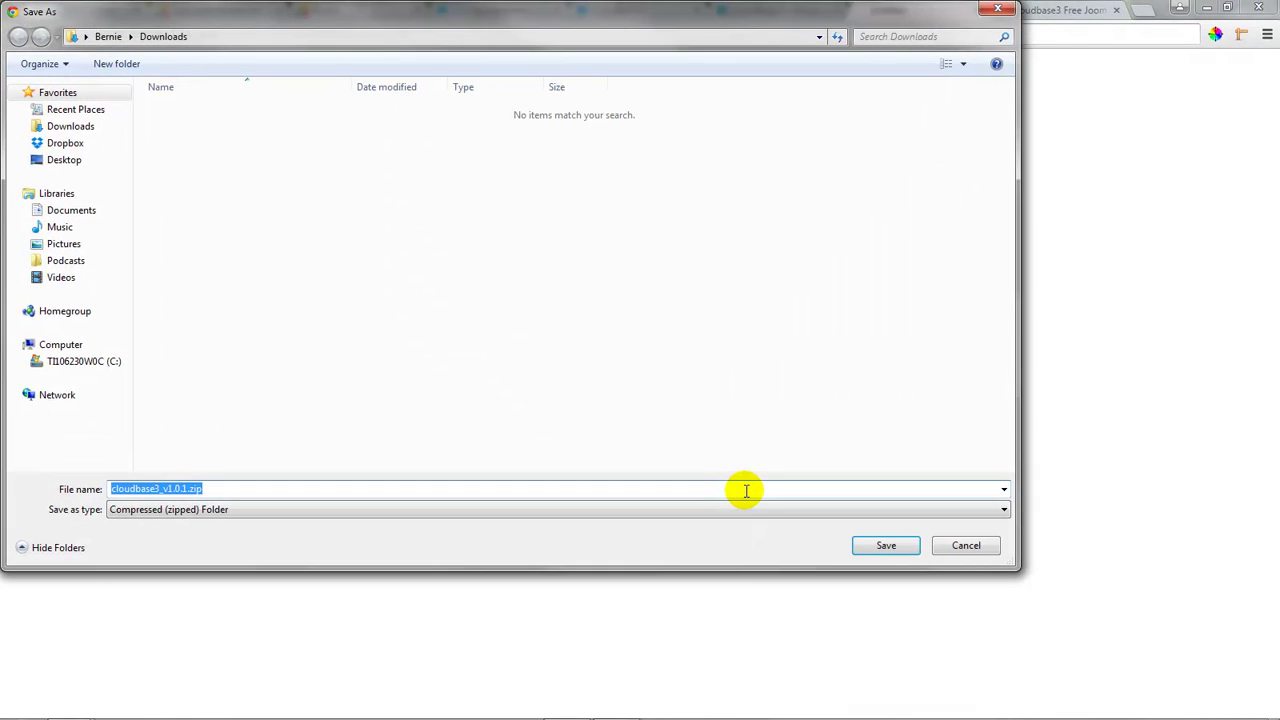
click(80, 127)
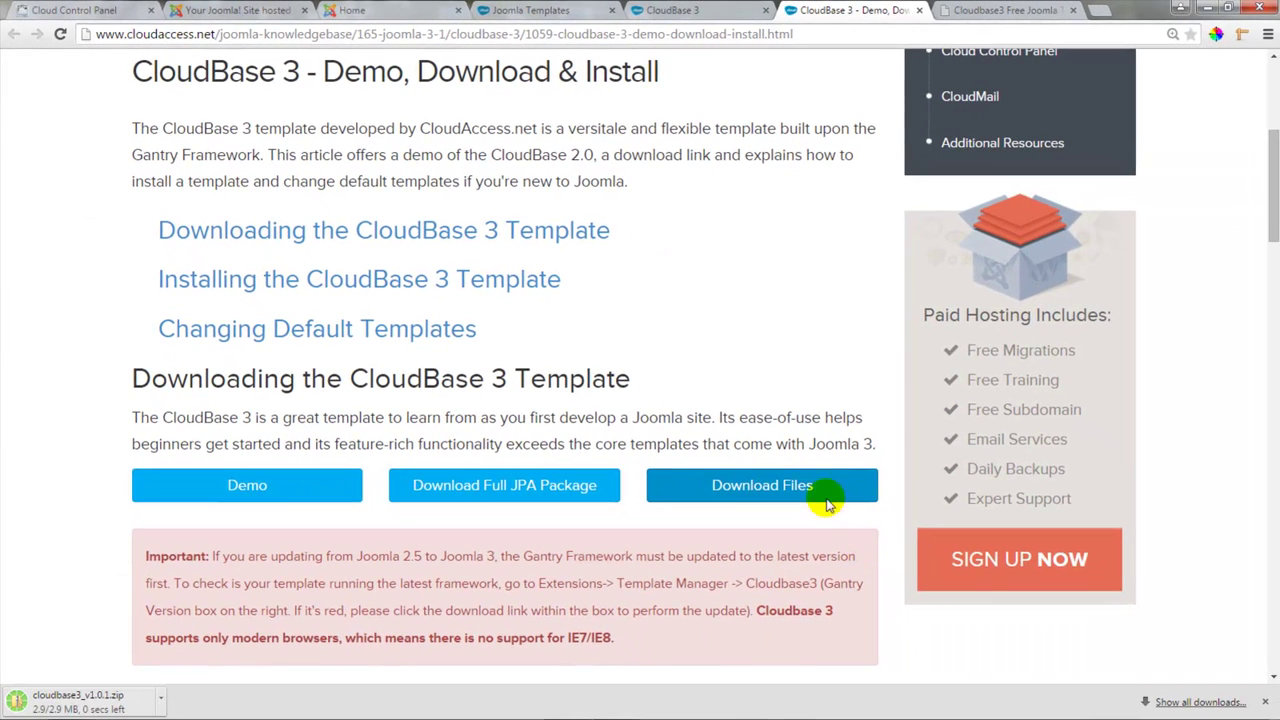
Back in the administrator, open Extensions > Extension Manager at its Upload Package File page
click(278, 12)
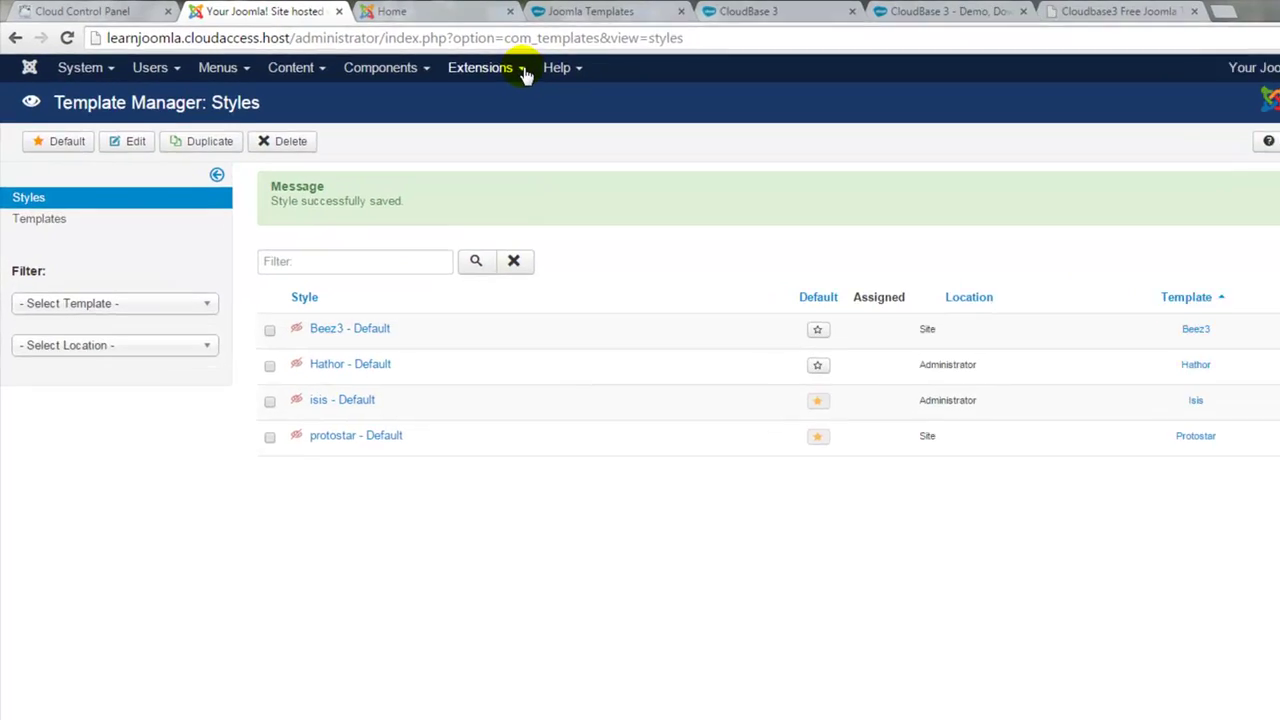
click(466, 62)
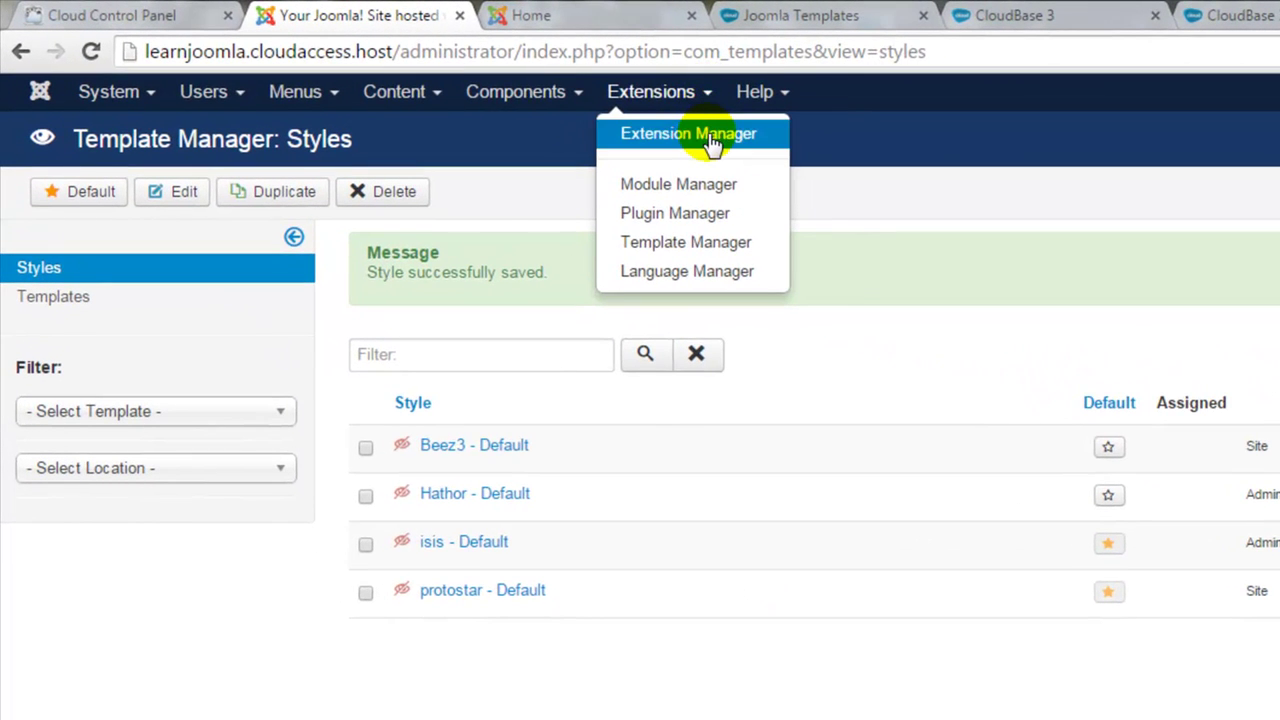
click(708, 134)
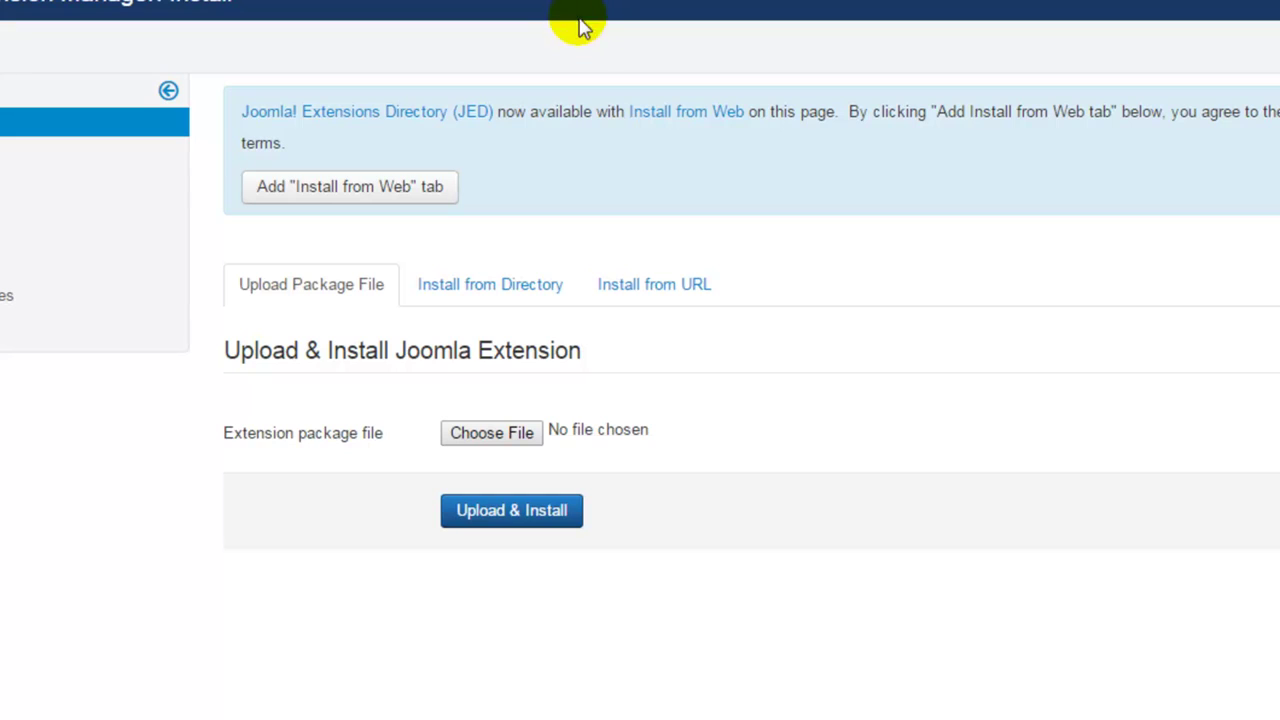
Upload and install cloudbase3_v1.0.1.zip from the Downloads folder, updating Gantry and RokExtender
click(484, 443)
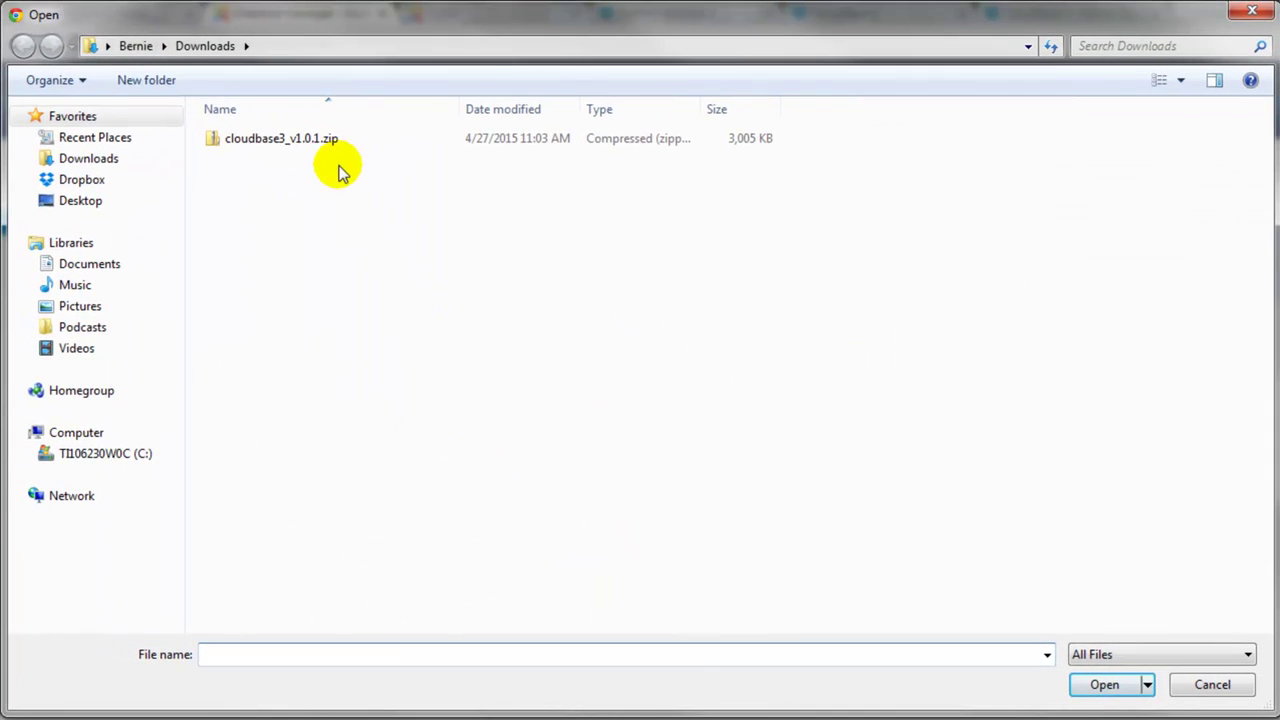
double_click(325, 143)
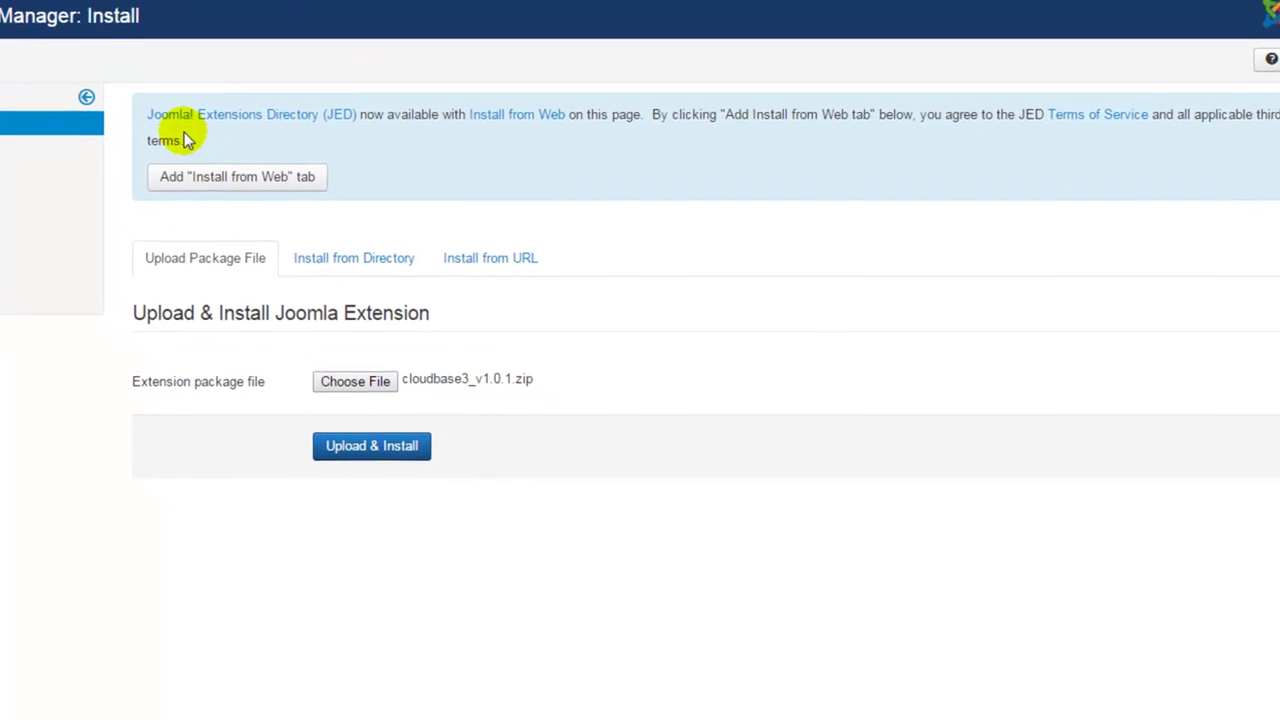
click(340, 448)
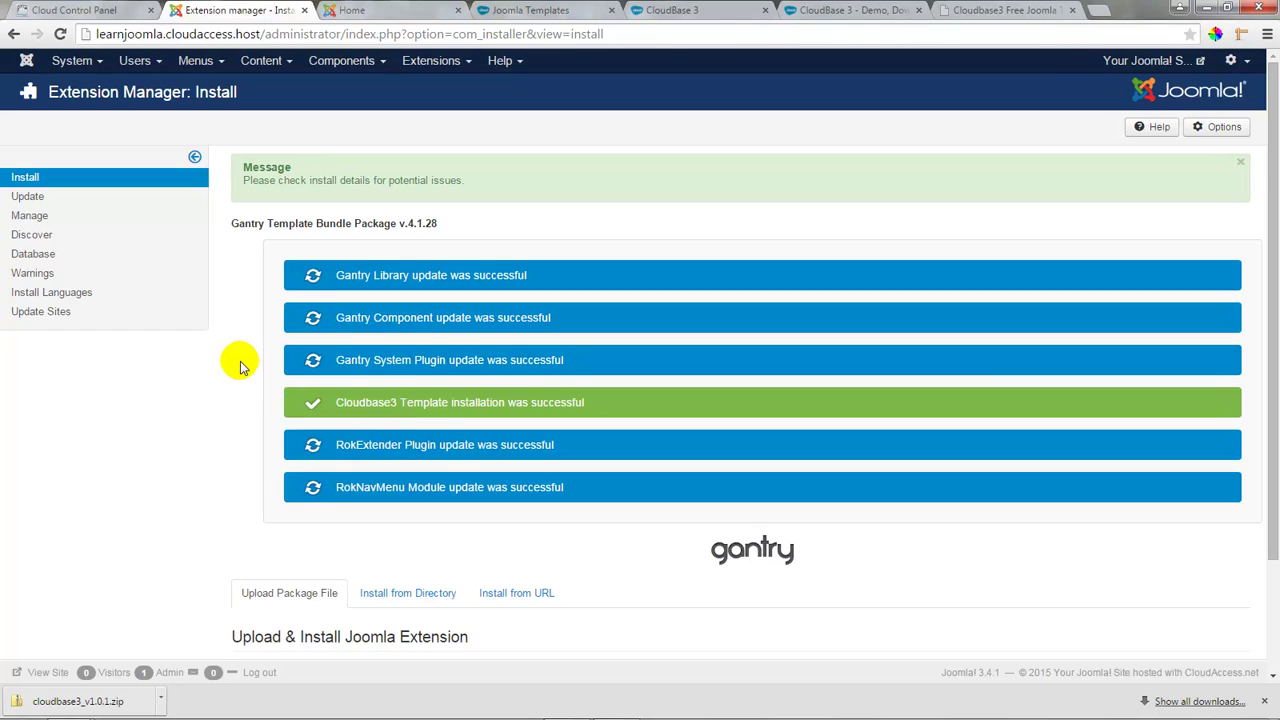
In Extensions > Template Manager, star Cloudbase3 - Default as the default style
click(455, 63)
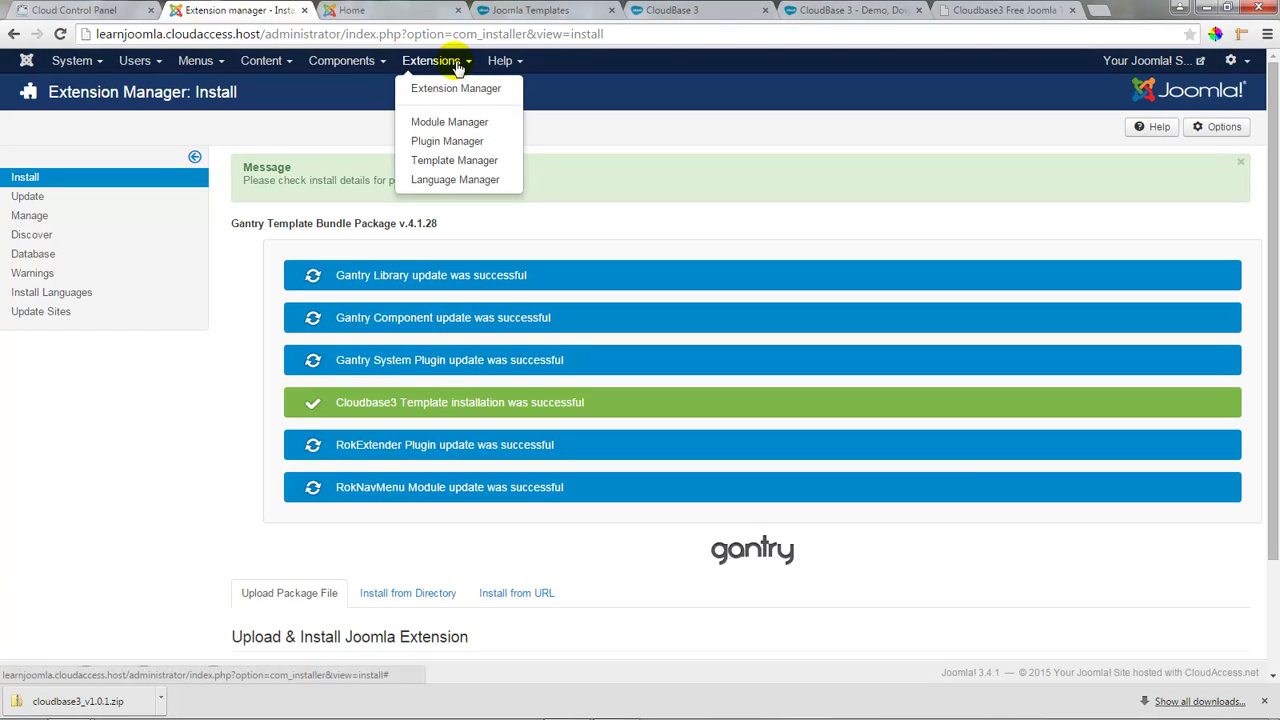
click(463, 164)
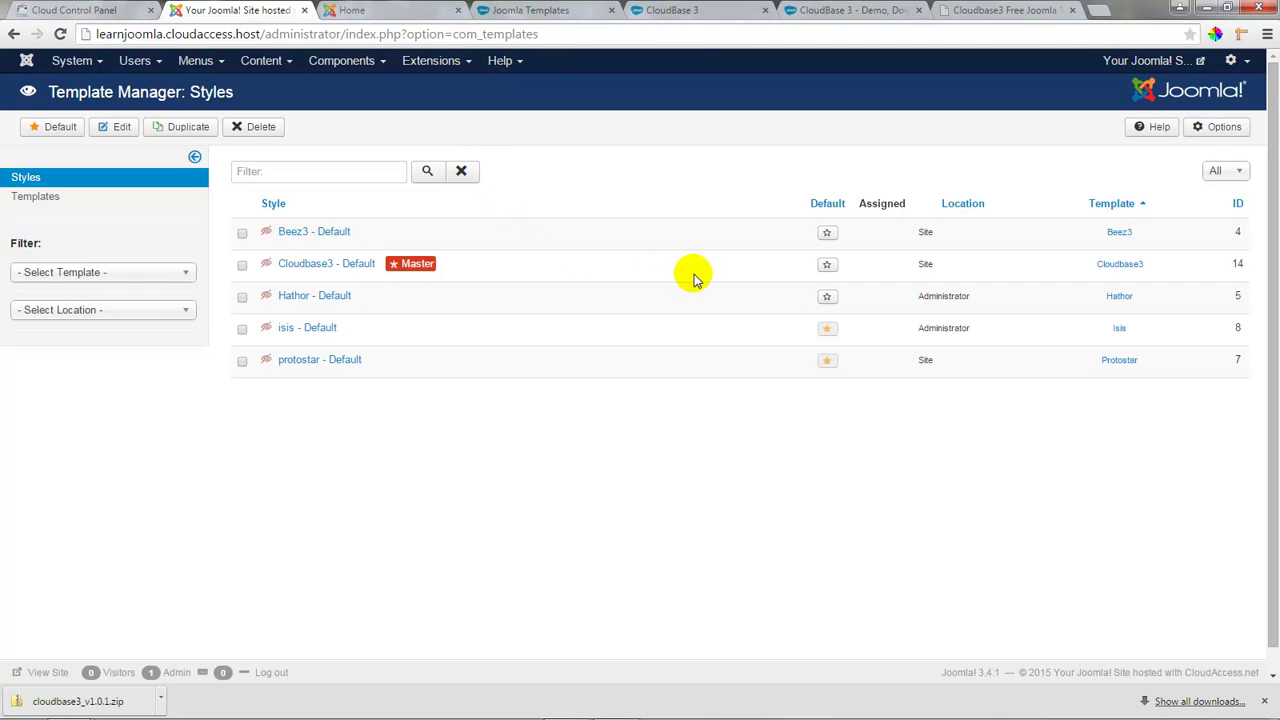
click(827, 266)
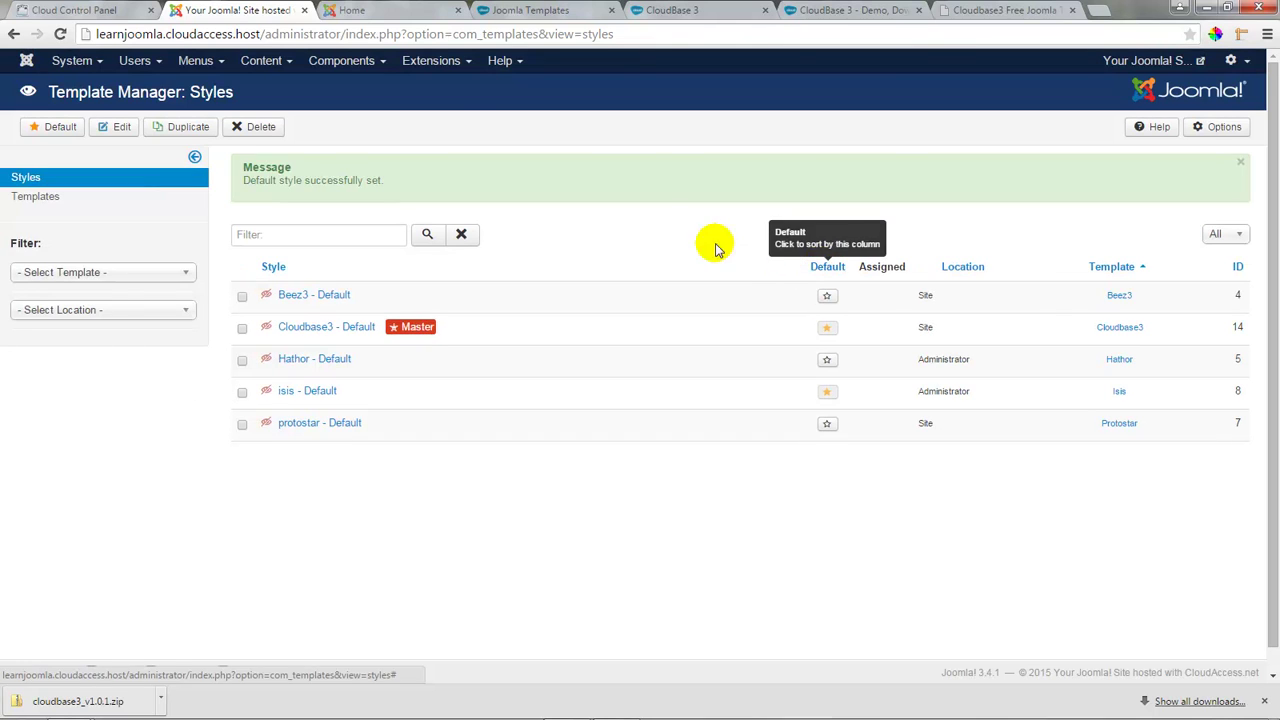
Reload the site's Home page to see the CloudBase 3 design replace protostar
click(380, 12)
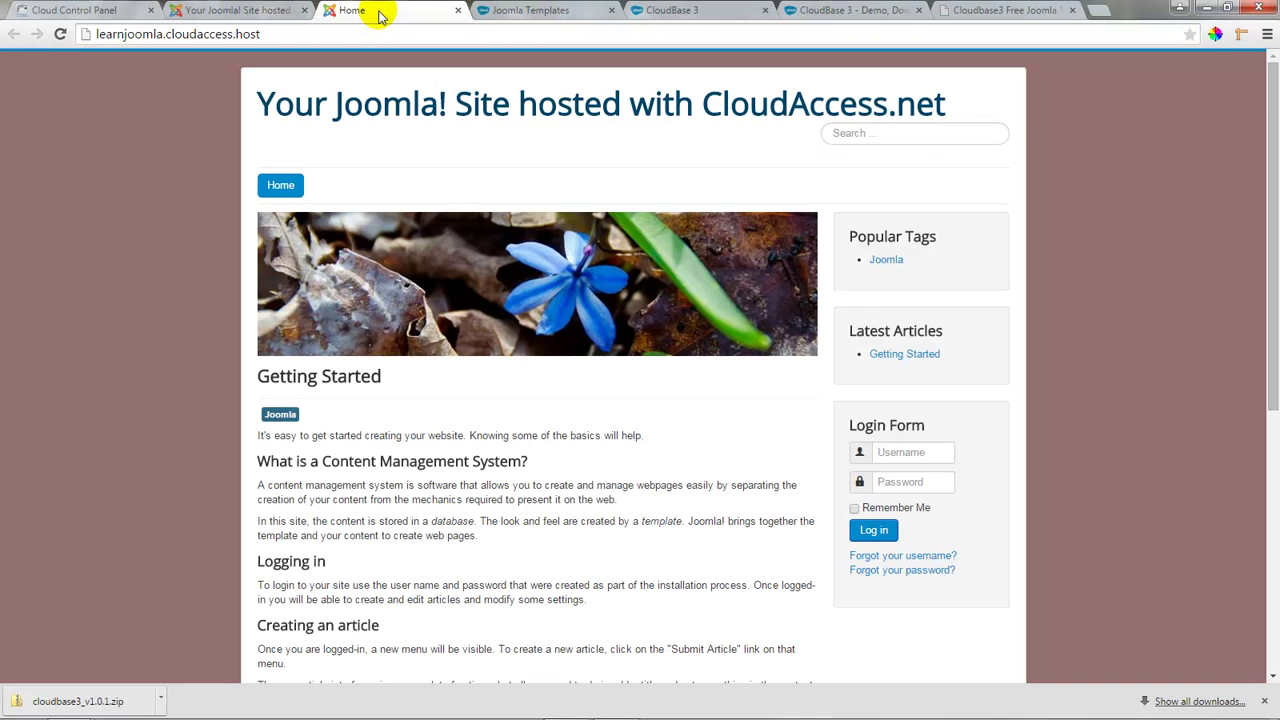
click(59, 36)
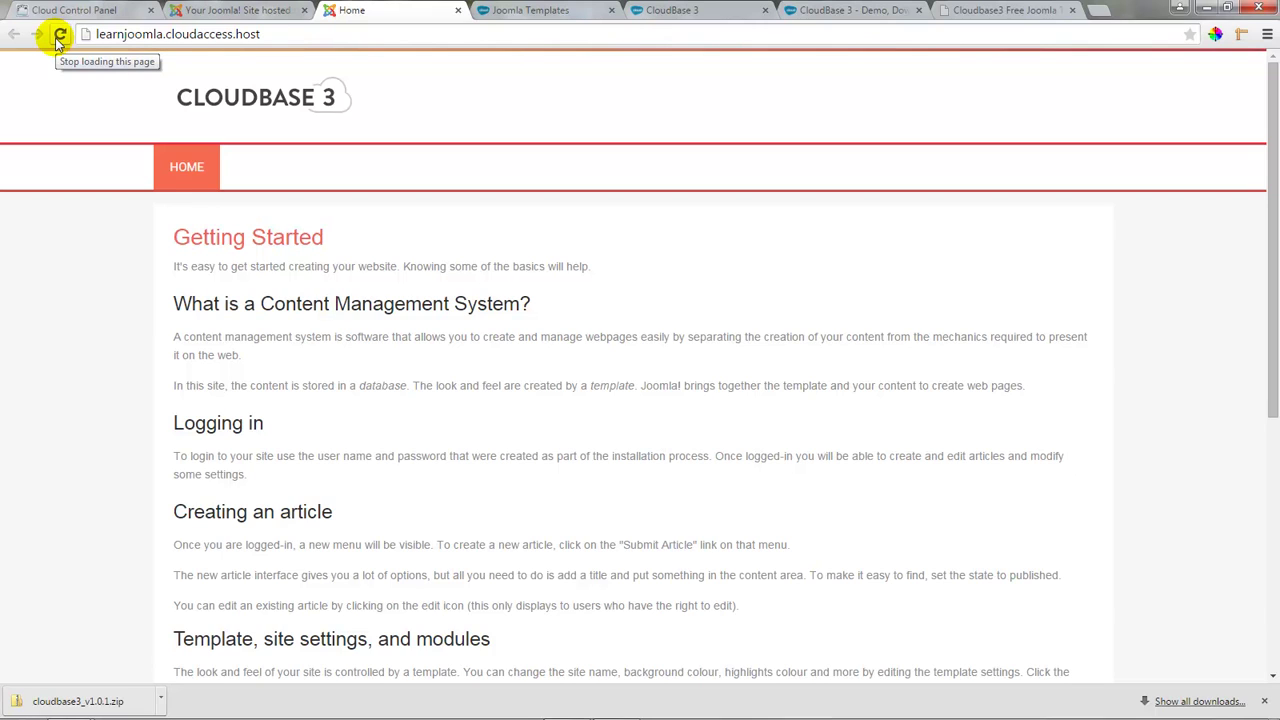
Return to the administrator's Template Manager styles list
click(218, 11)
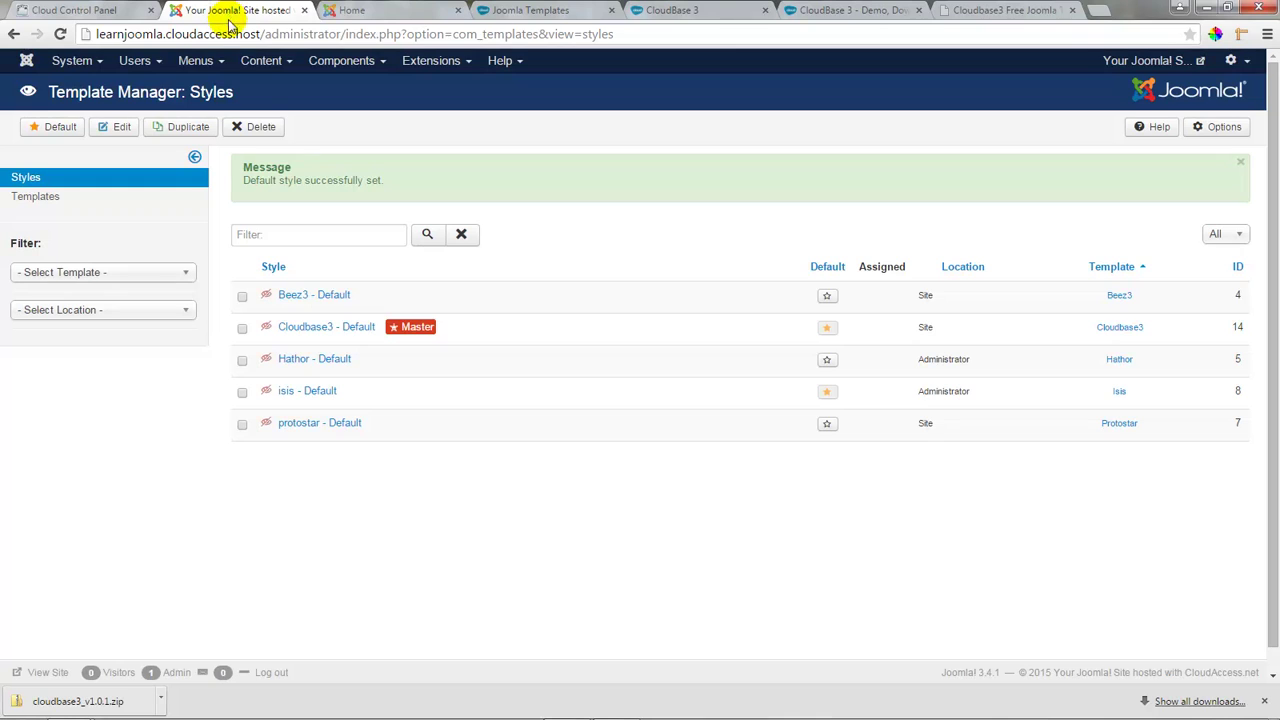